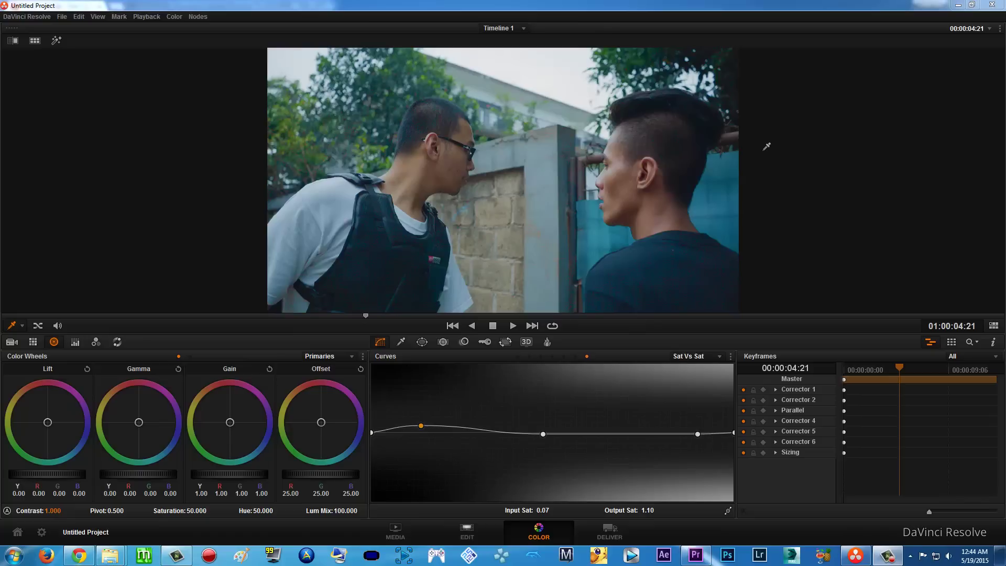
Switch to Premiere Pro and compare clip C0008 with the HOLLYWOOD LOW CONTRAST Lumetri effect off and on, including a frame further along the timeline
{"action": "left_click", "coordinate": [696, 555]}
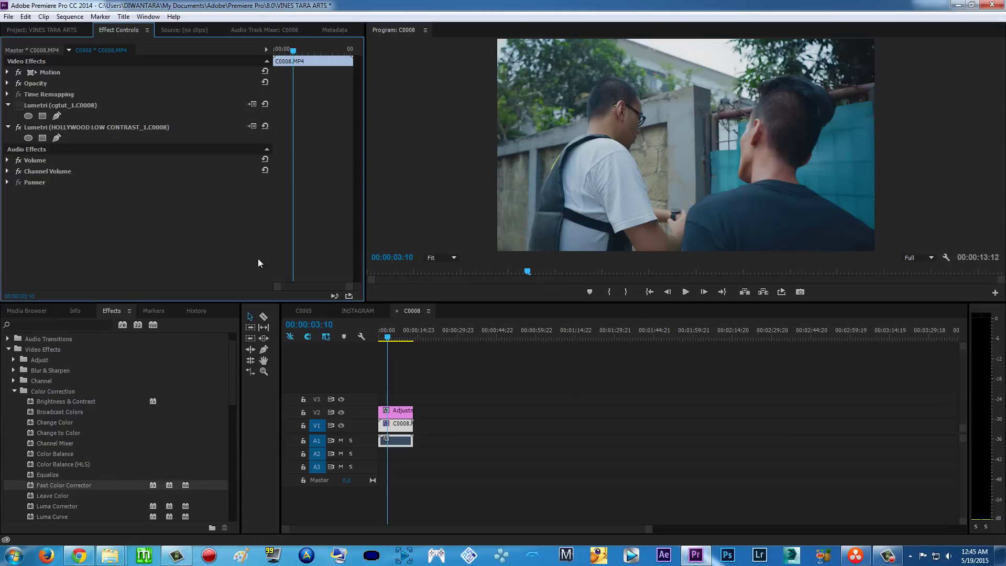
{"action": "left_click", "coordinate": [19, 129]}
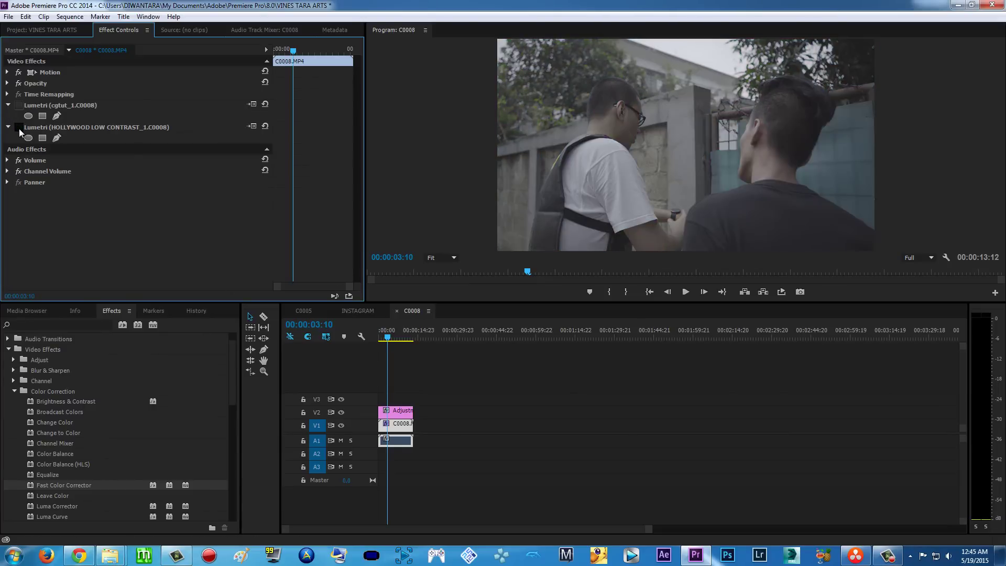
{"action": "left_click", "coordinate": [19, 129]}
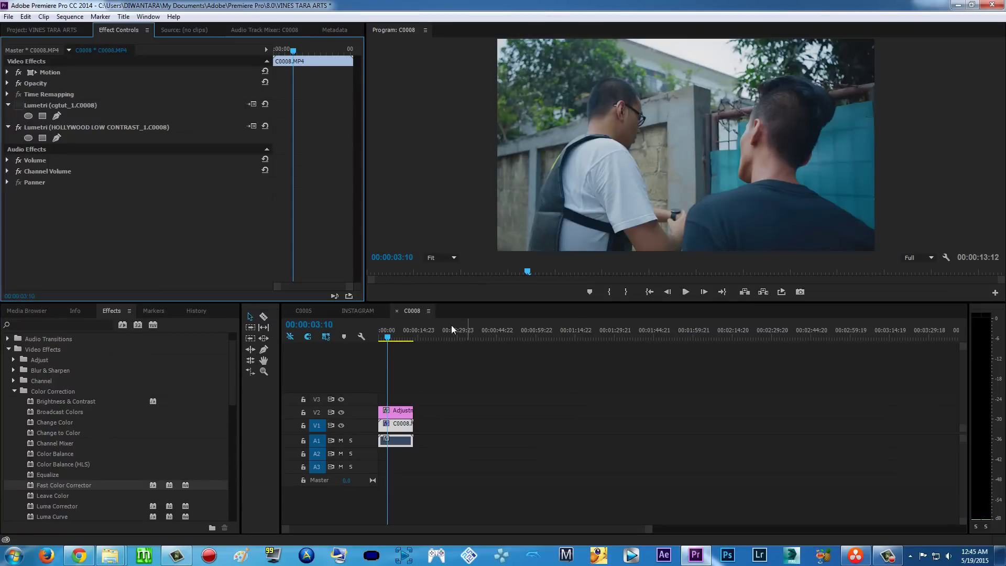
{"action": "left_click", "coordinate": [395, 338]}
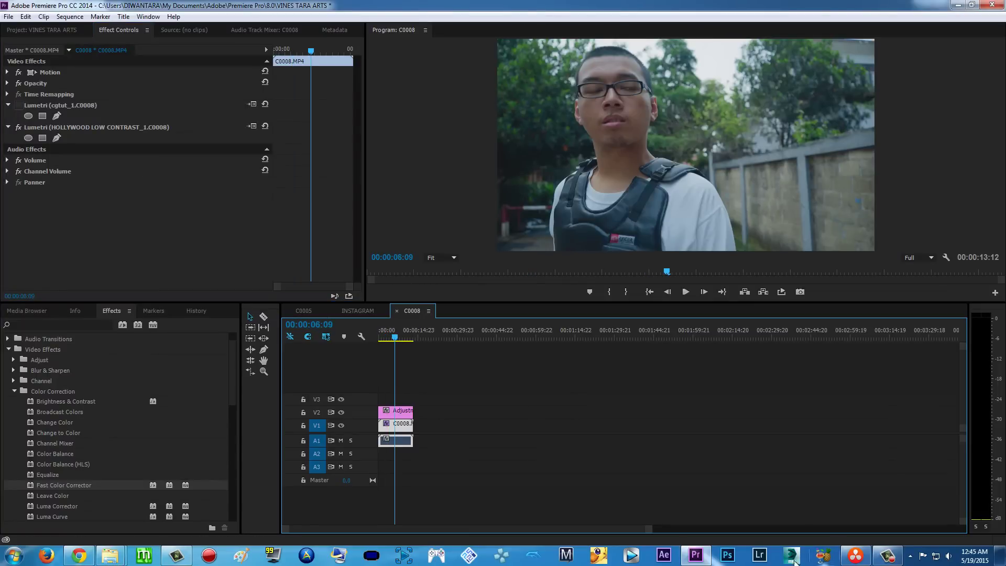
Switch back to DaVinci Resolve, restore the normal viewer layout, and delete every node after node 01 from the clip's node graph
{"action": "left_click", "coordinate": [856, 556]}
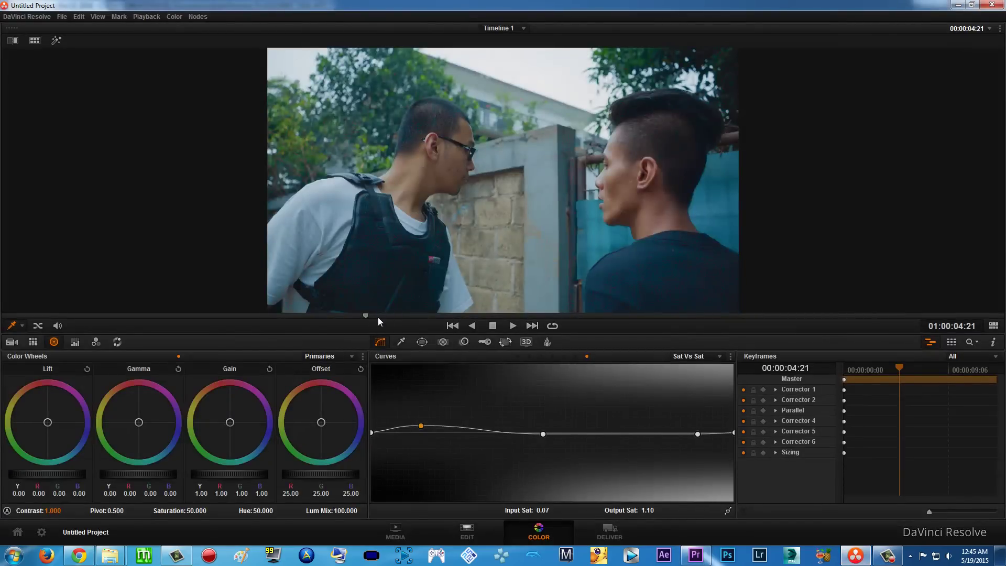
{"action": "mouse_move", "coordinate": [380, 315]}
{"action": "left_mouse_down"}
{"action": "mouse_move", "coordinate": [429, 317]}
{"action": "mouse_move", "coordinate": [328, 316]}
{"action": "mouse_move", "coordinate": [366, 316]}
{"action": "left_mouse_up"}
{"action": "key", "text": "alt+f"}
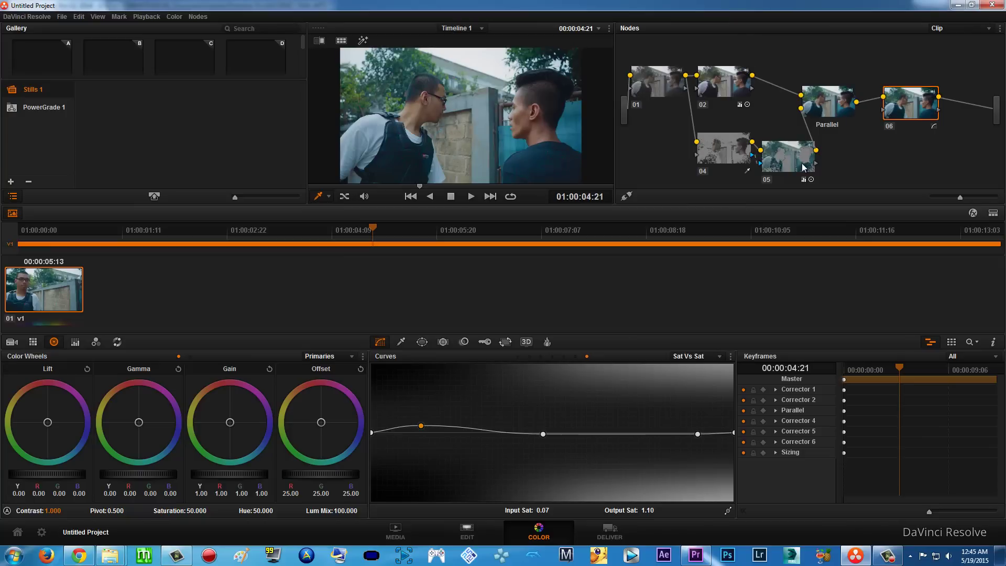
{"action": "key", "text": "Delete"}
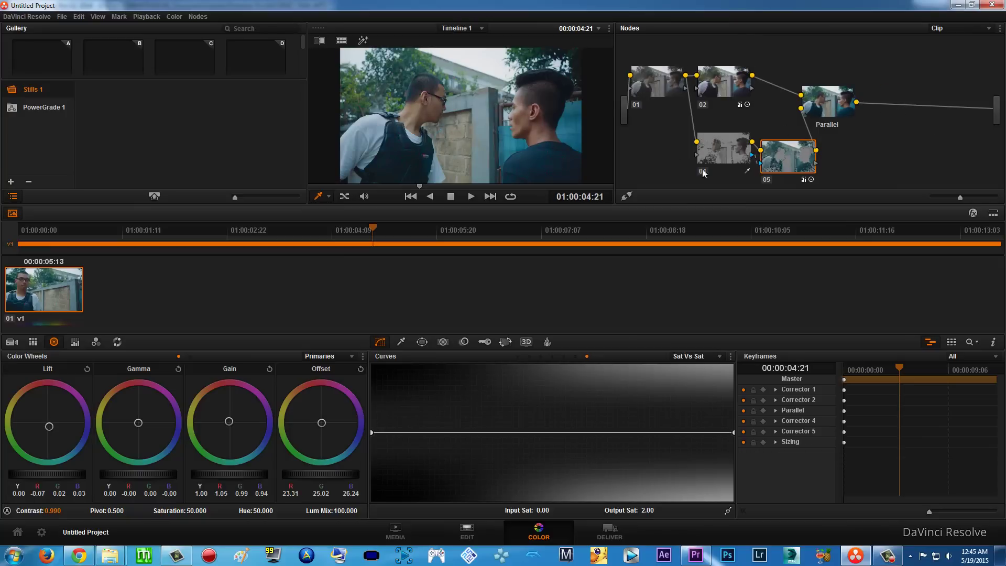
{"action": "key", "text": "Delete"}
{"action": "key", "text": "Delete"}
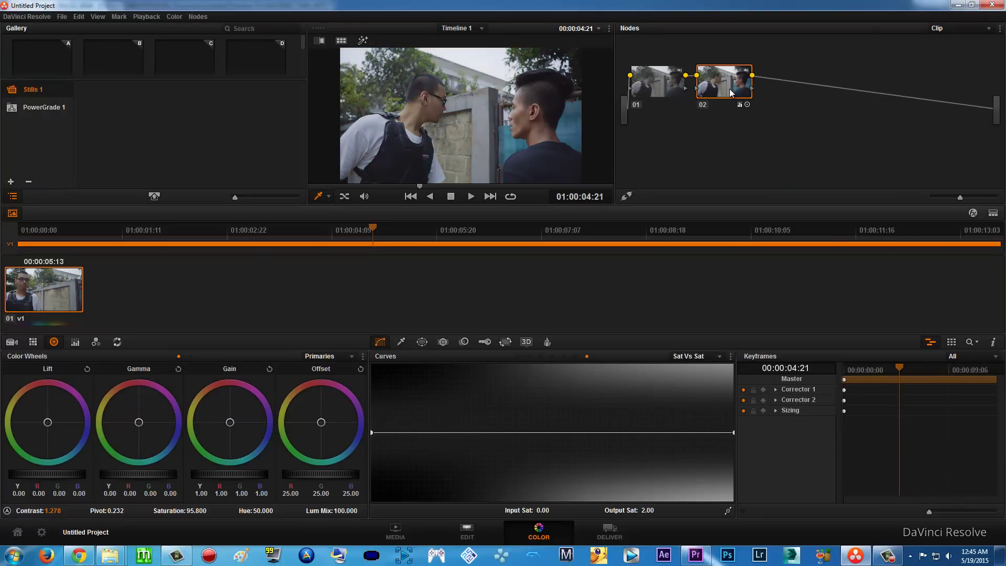
{"action": "key", "text": "Delete"}
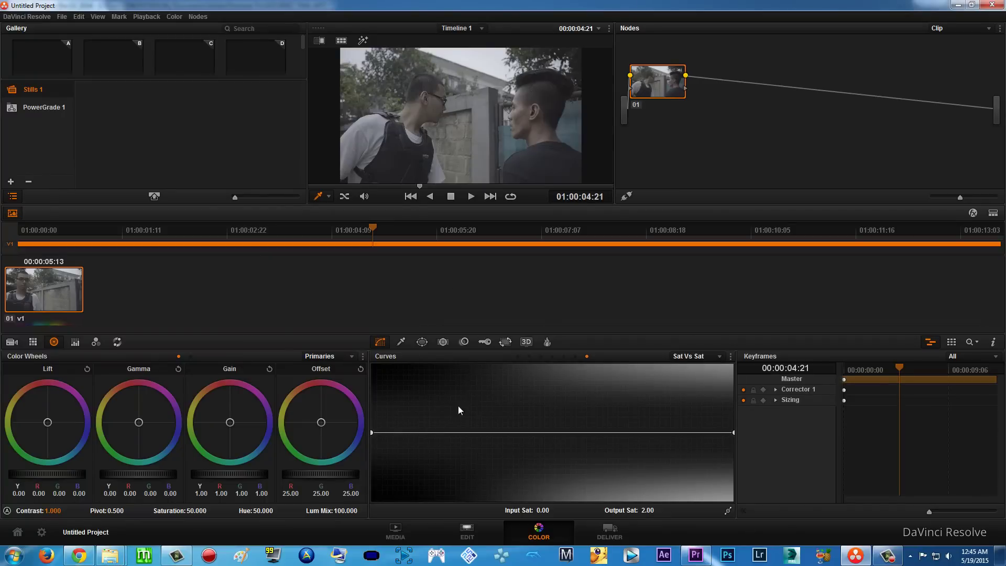
Remove the clips C0009.MP4, C0012.MP4 and C0015.MP4 from the media pool's Master bin
{"action": "left_click", "coordinate": [403, 532]}
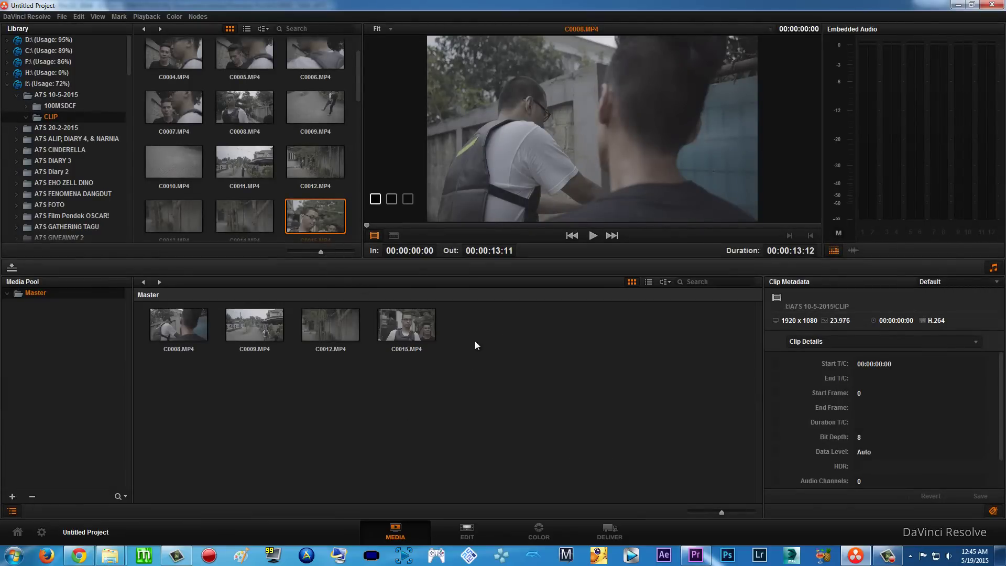
{"action": "left_click_drag", "start_coordinate": [475, 339], "coordinate": [241, 339]}
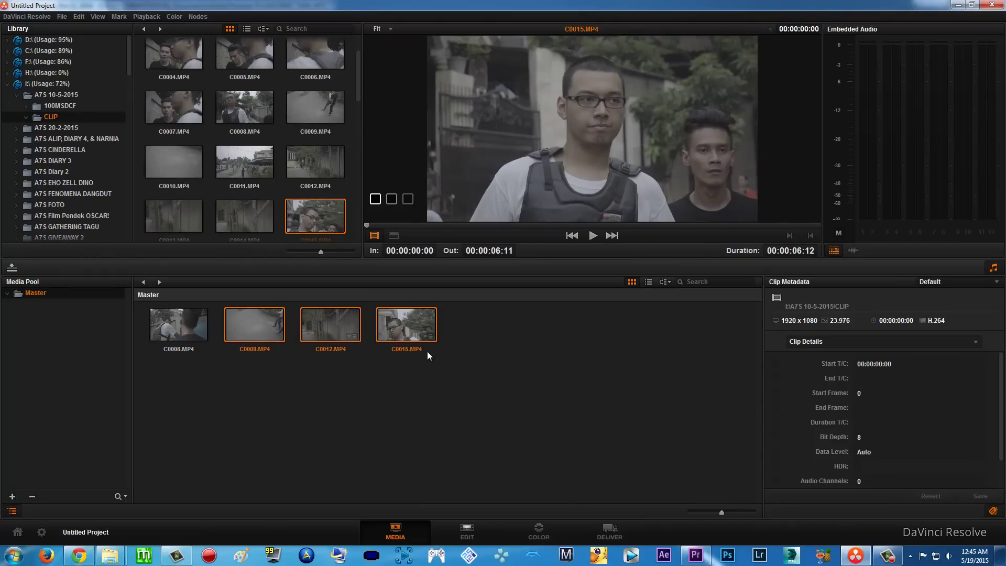
{"action": "key", "text": "Delete"}
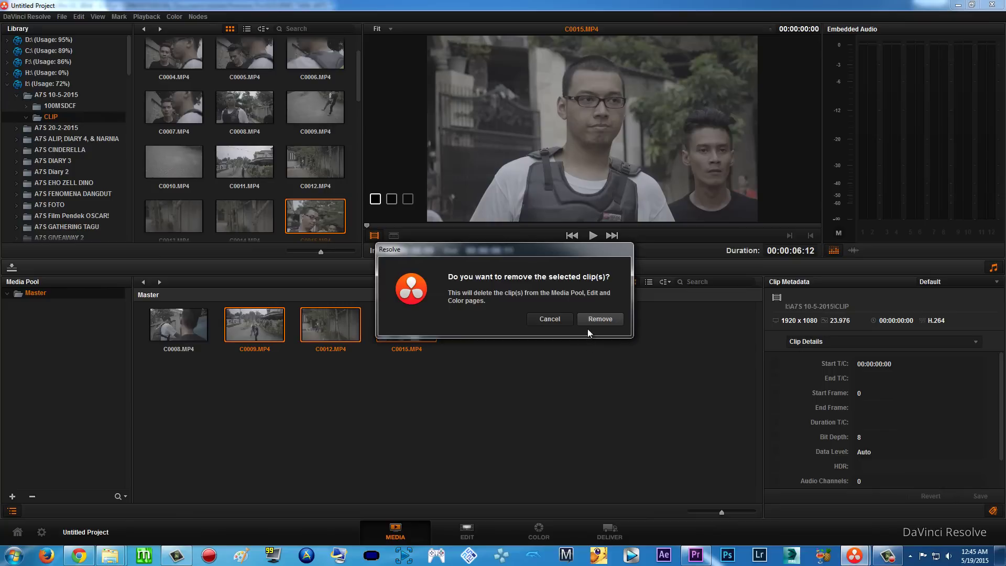
{"action": "left_click", "coordinate": [594, 321]}
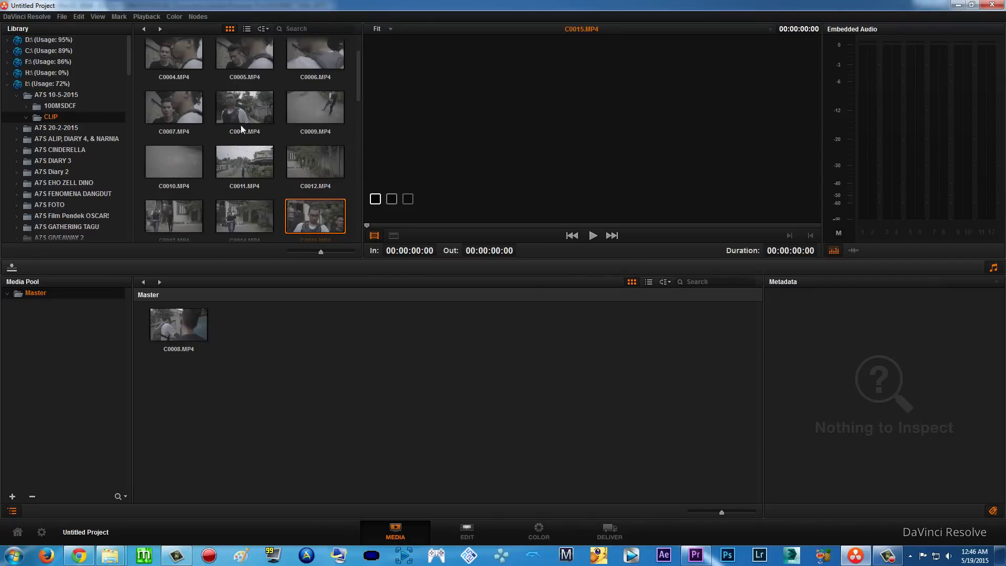
Examine the Media Storage scratch disk list in the preferences, and close it without saving
{"action": "left_click", "coordinate": [26, 17]}
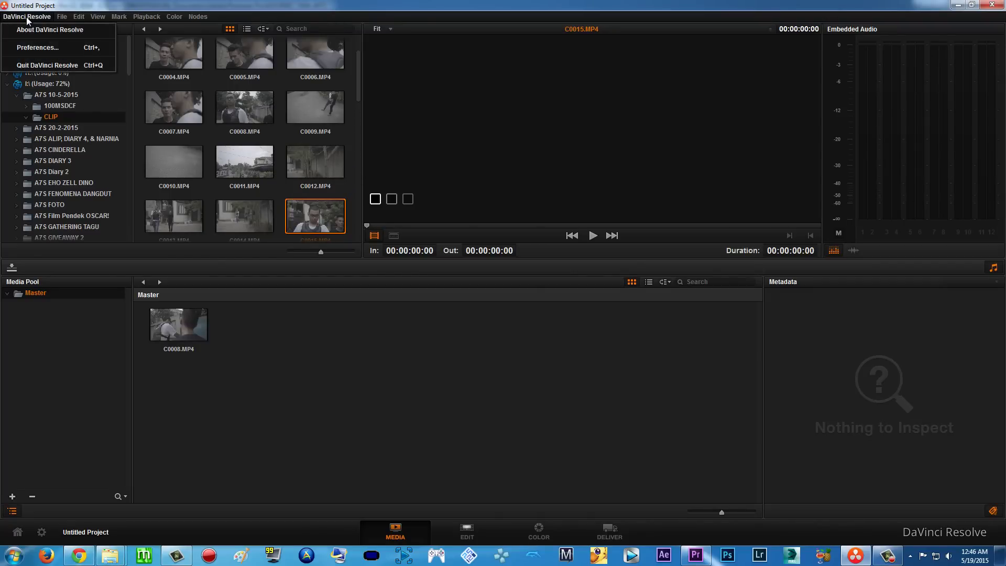
{"action": "left_click", "coordinate": [40, 47]}
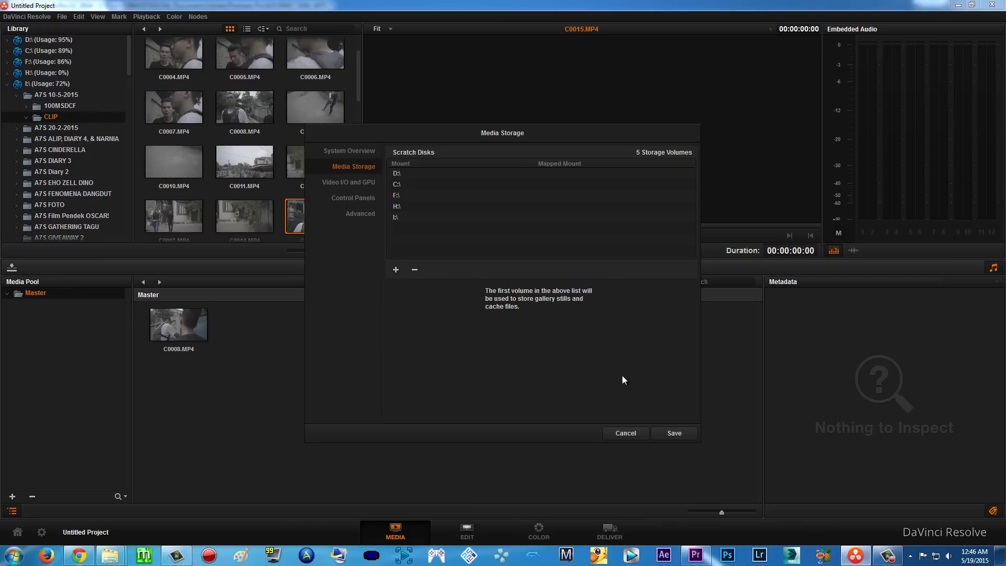
{"action": "left_click", "coordinate": [626, 434]}
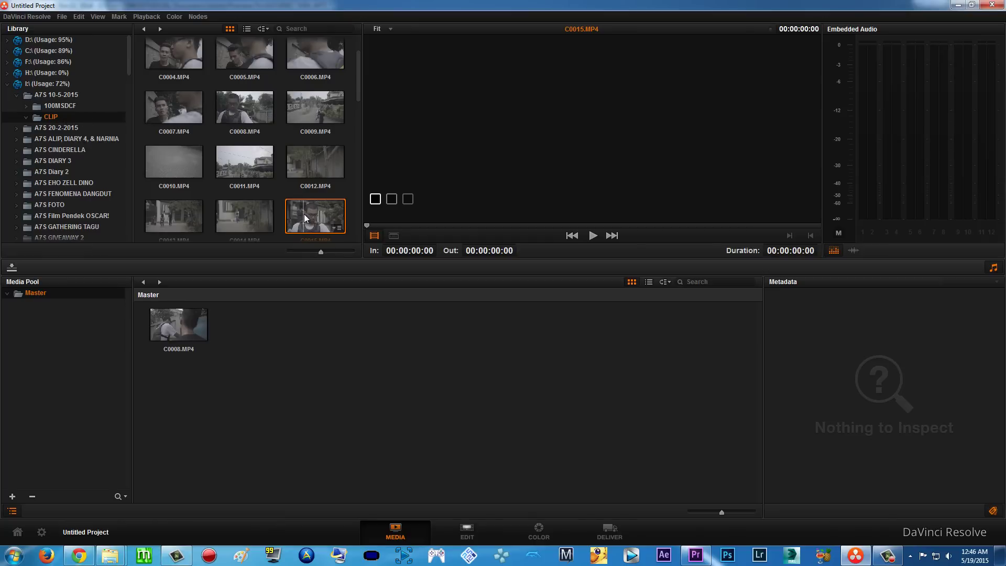
Try to add C0008.MP4 from the library's CLIP folder to the Master bin of the media pool
{"action": "left_click", "coordinate": [315, 115]}
{"action": "left_click", "coordinate": [245, 118]}
{"action": "left_click_drag", "start_coordinate": [242, 114], "coordinate": [175, 351]}
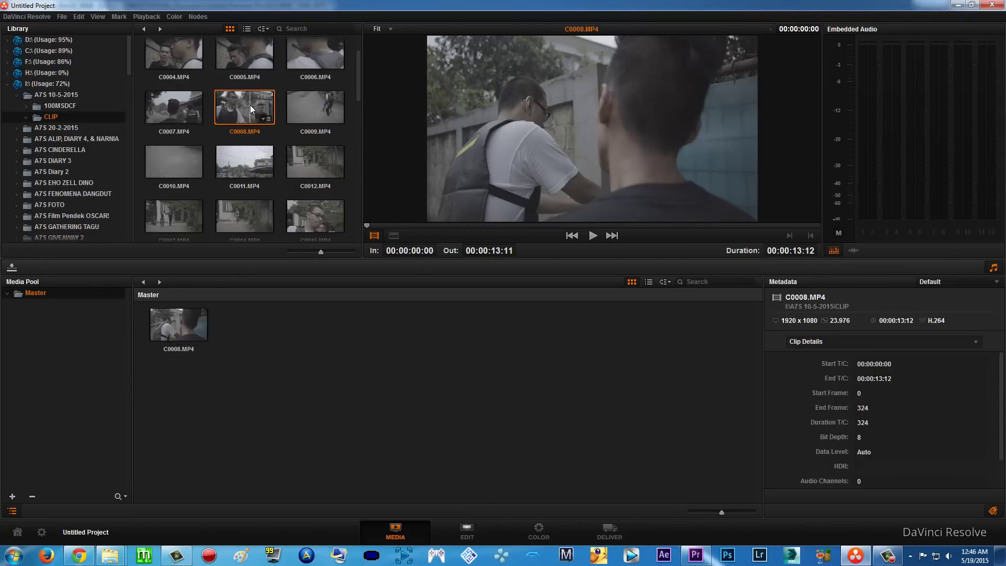
{"action": "left_click_drag", "start_coordinate": [250, 105], "coordinate": [191, 340]}
Go to the Edit page and examine the project's timelines and the options for creating a new one, ending on the media pool
{"action": "left_click", "coordinate": [473, 536]}
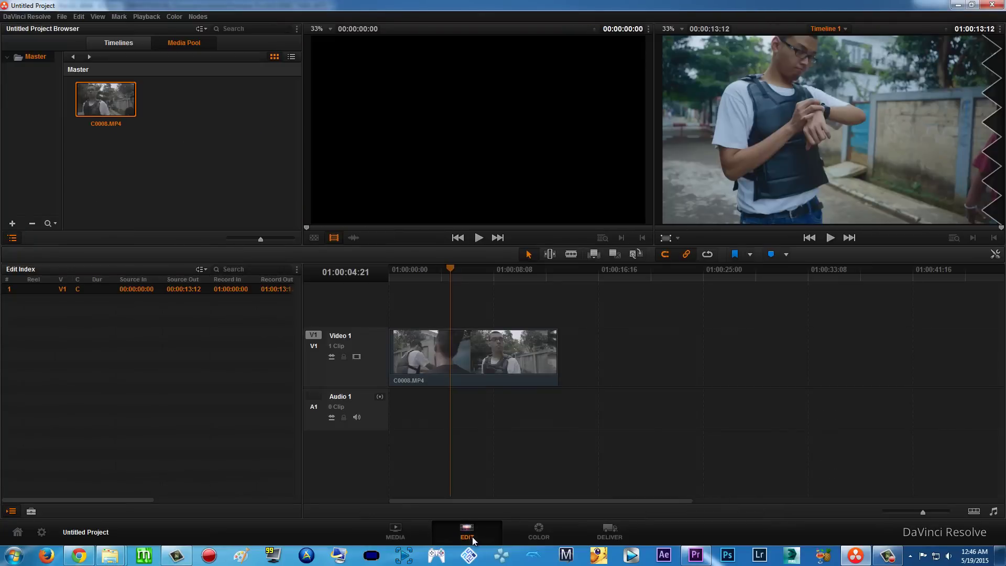
{"action": "left_click", "coordinate": [393, 535]}
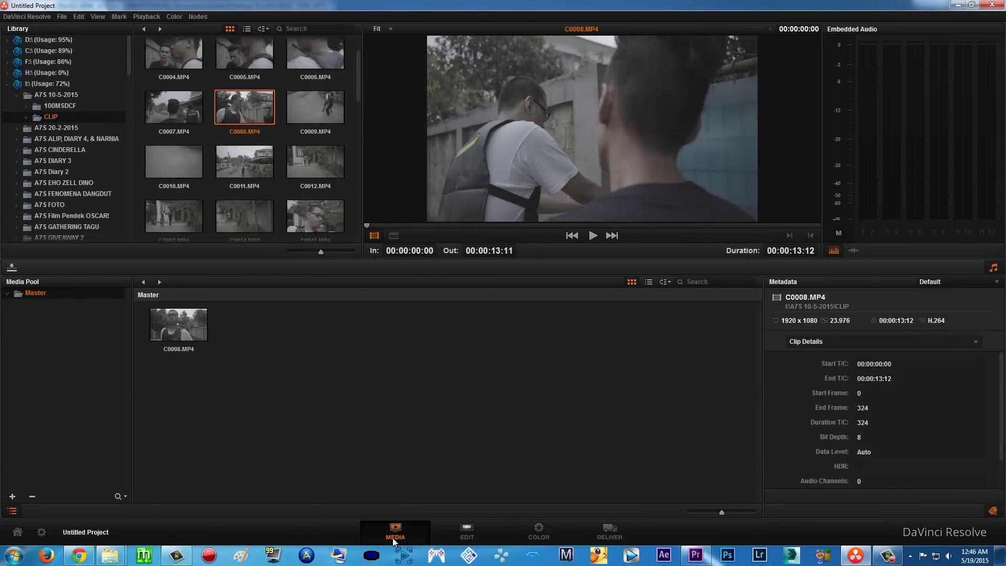
{"action": "left_click", "coordinate": [455, 538]}
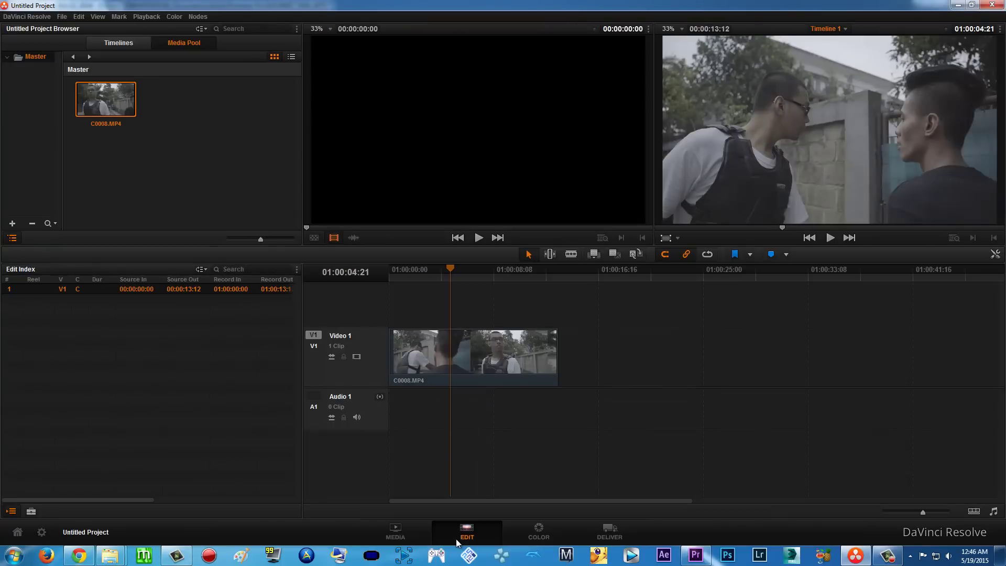
{"action": "left_click", "coordinate": [114, 45]}
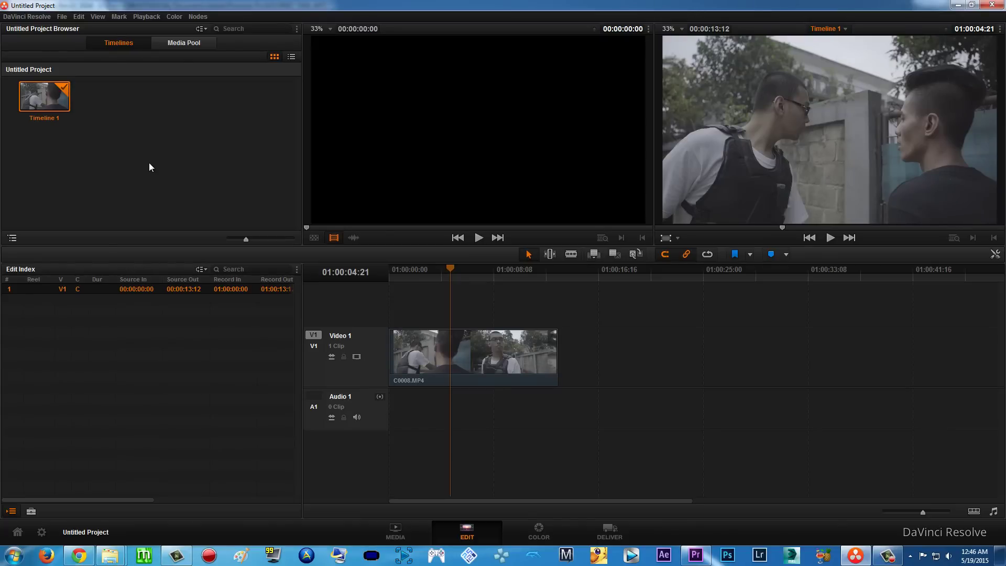
{"action": "right_click", "coordinate": [130, 153]}
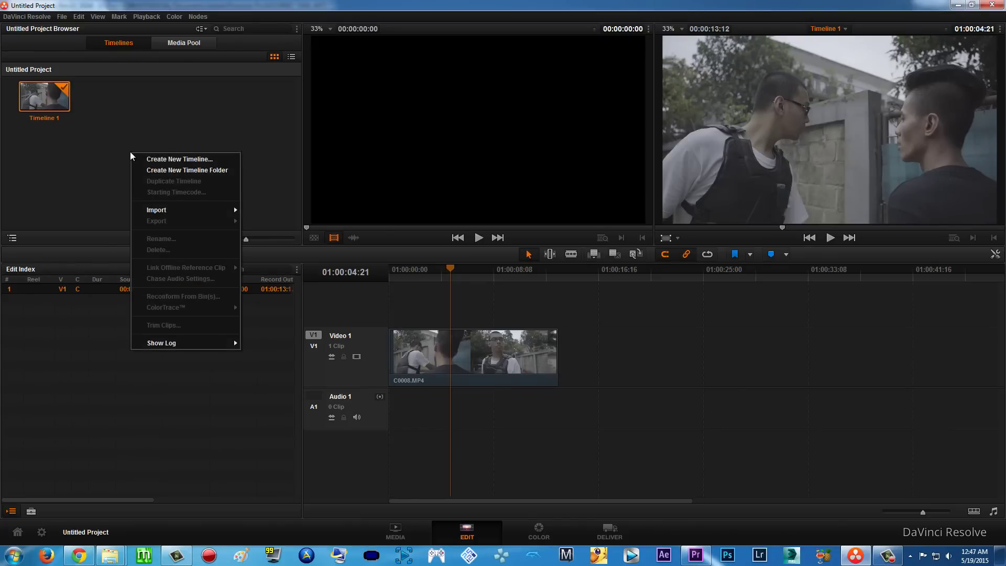
{"action": "left_click", "coordinate": [104, 187]}
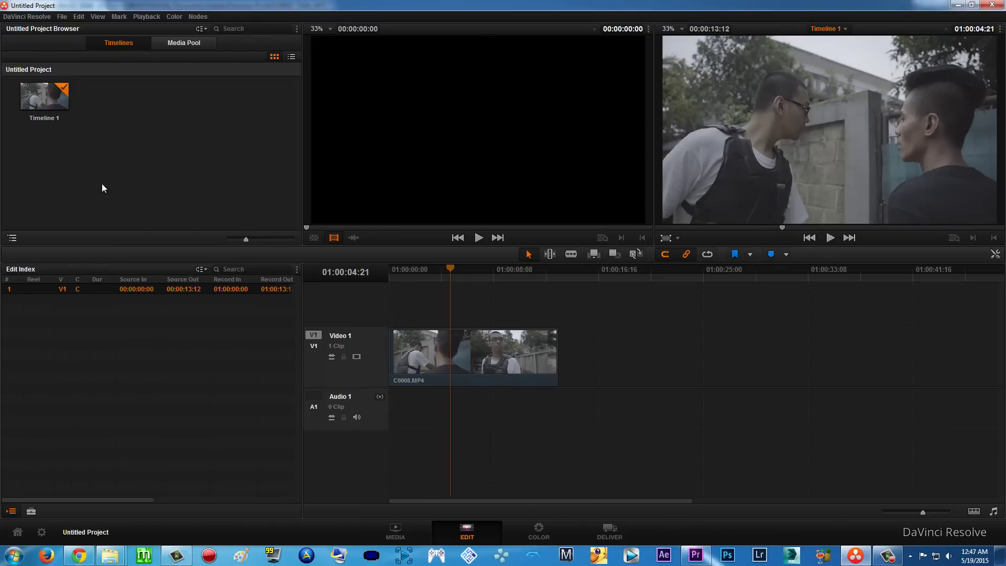
{"action": "left_click", "coordinate": [188, 43]}
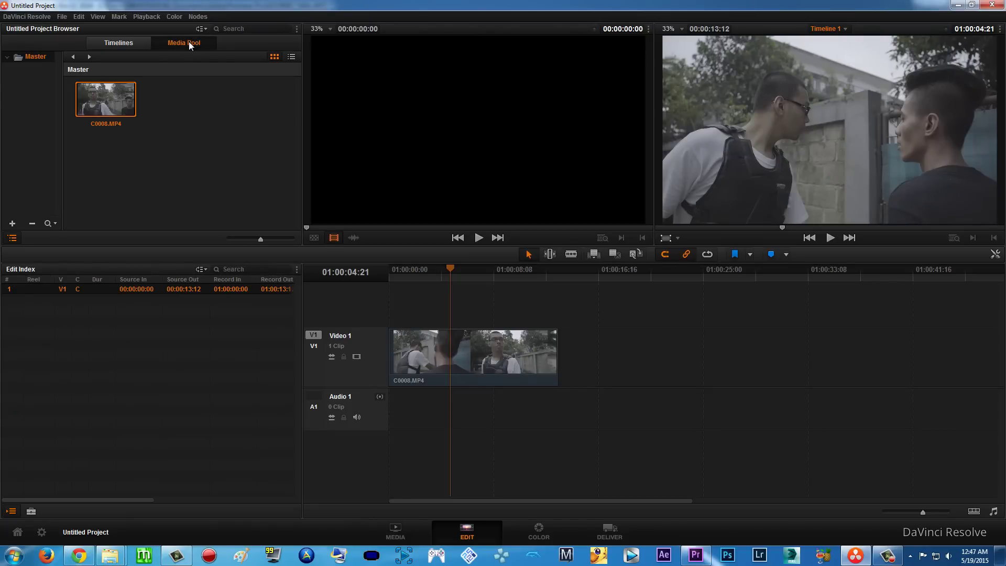
Try to place C0008.MP4 from the media pool near the start of the Video 1 track on Timeline 1
{"action": "left_click", "coordinate": [405, 525]}
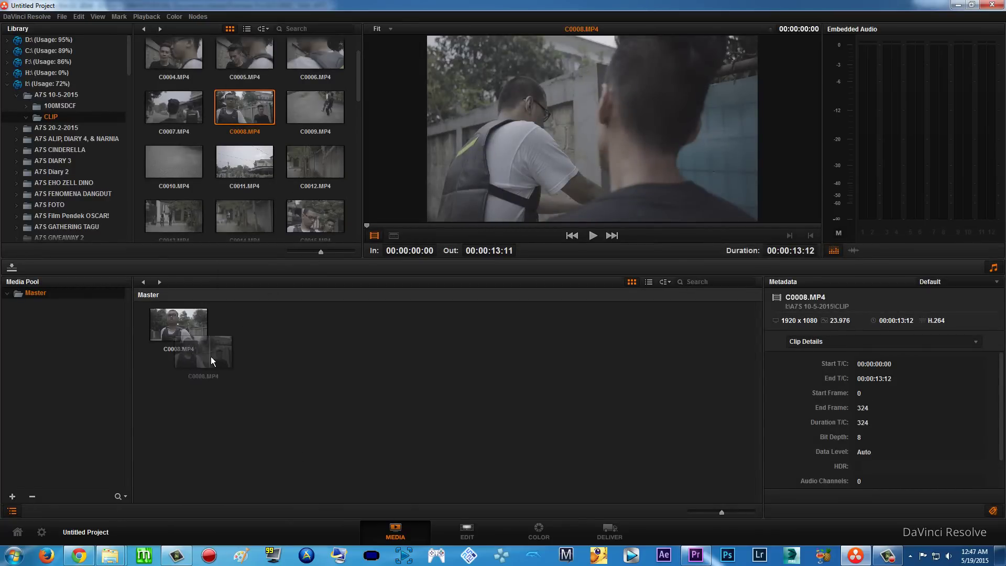
{"action": "left_click", "coordinate": [467, 531]}
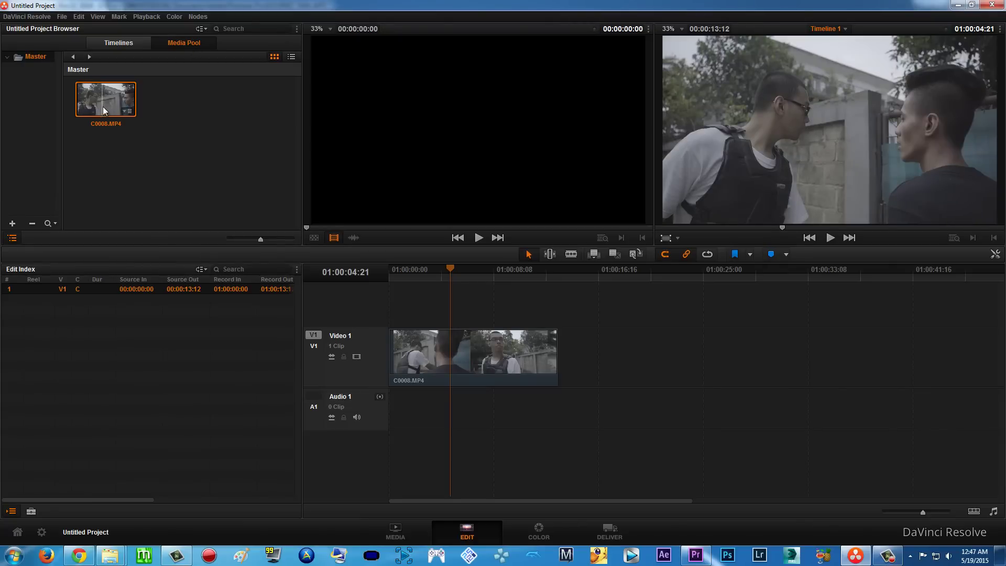
{"action": "left_click_drag", "start_coordinate": [102, 100], "coordinate": [409, 354]}
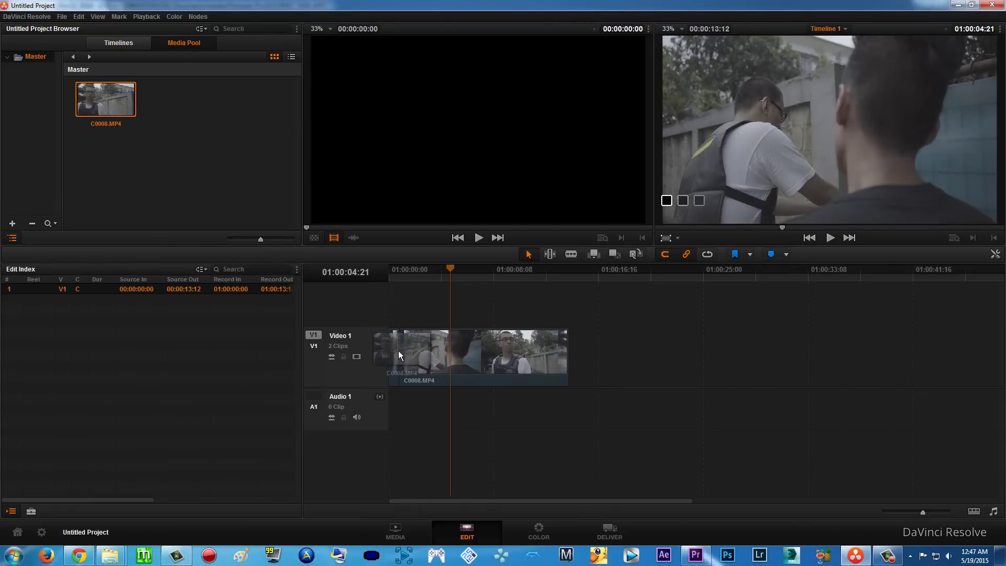
{"action": "left_click_drag", "start_coordinate": [102, 108], "coordinate": [102, 111]}
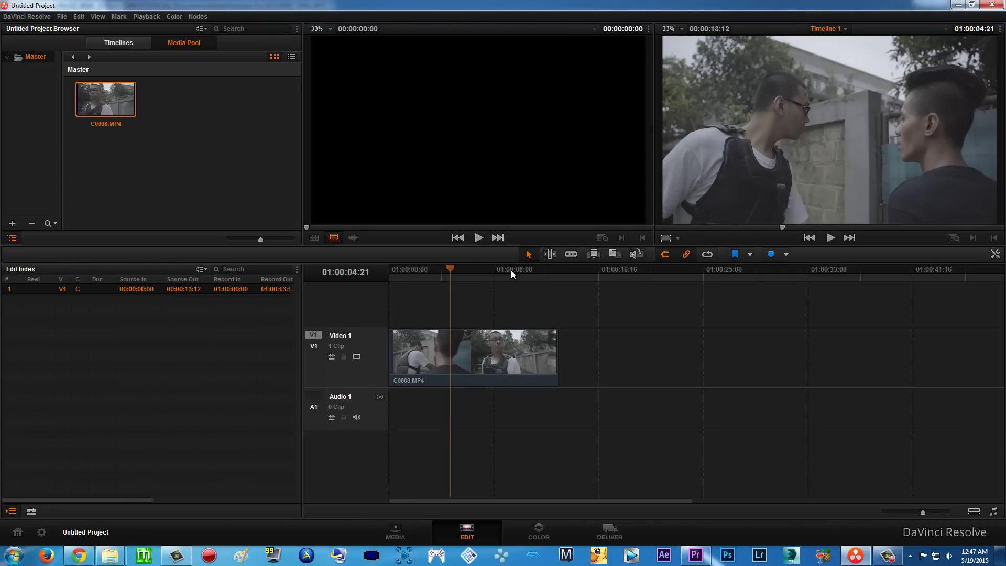
Open the Color page, move the playhead to 01:00:04:22, and enlarge the viewer
{"action": "left_click", "coordinate": [537, 532]}
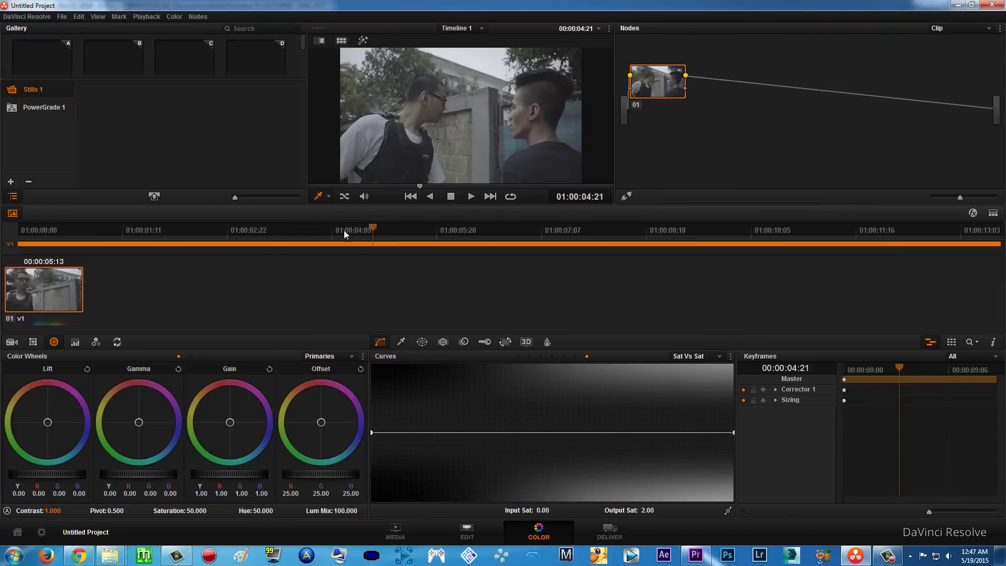
{"action": "left_click_drag", "start_coordinate": [332, 229], "coordinate": [376, 231]}
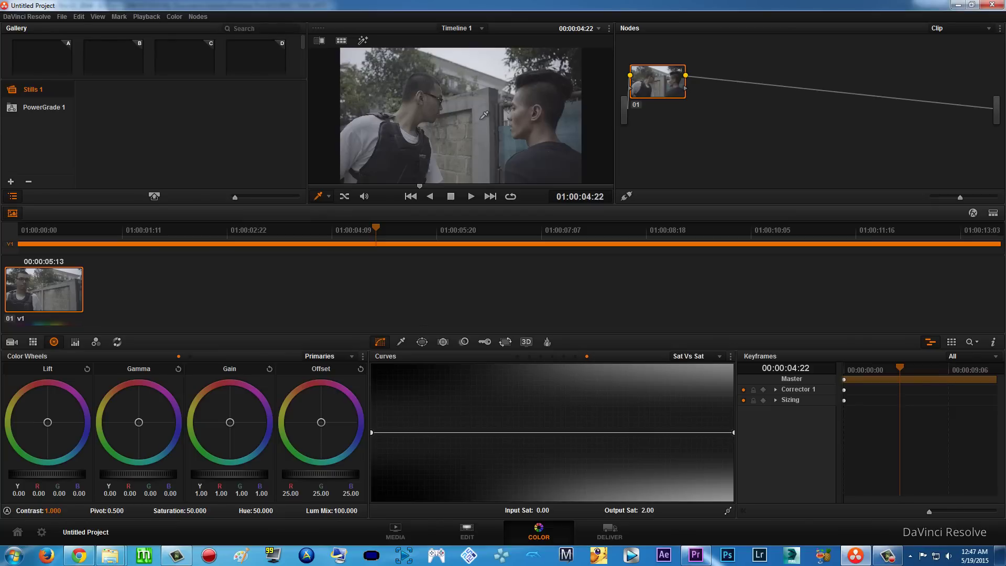
{"action": "key", "text": "alt+f"}
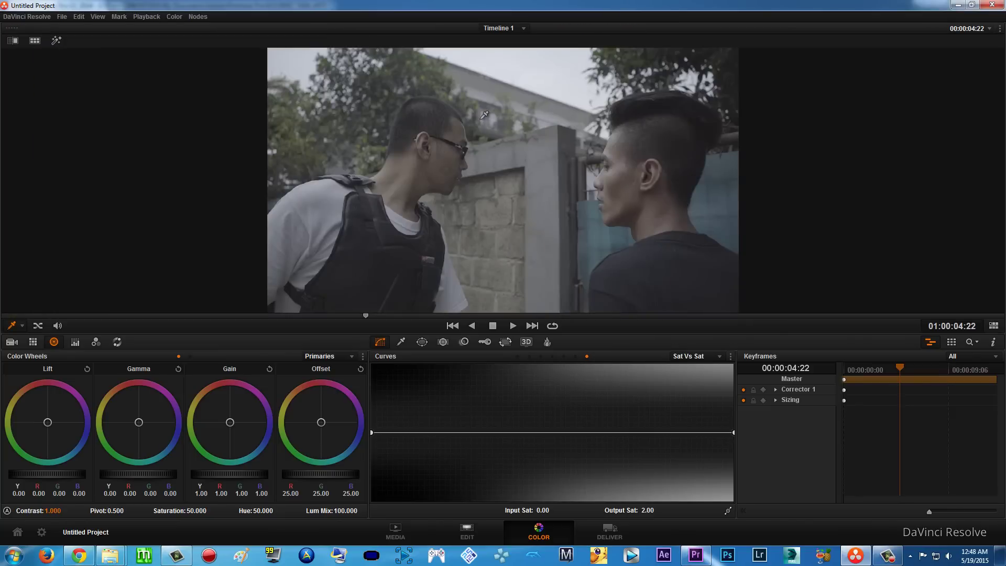
Toggle the viewer between its normal, enlarged and full-screen layouts, finishing with the enlarged viewer
{"action": "key", "text": "alt+f"}
{"action": "key", "text": "alt+f"}
{"action": "key", "text": "alt+f"}
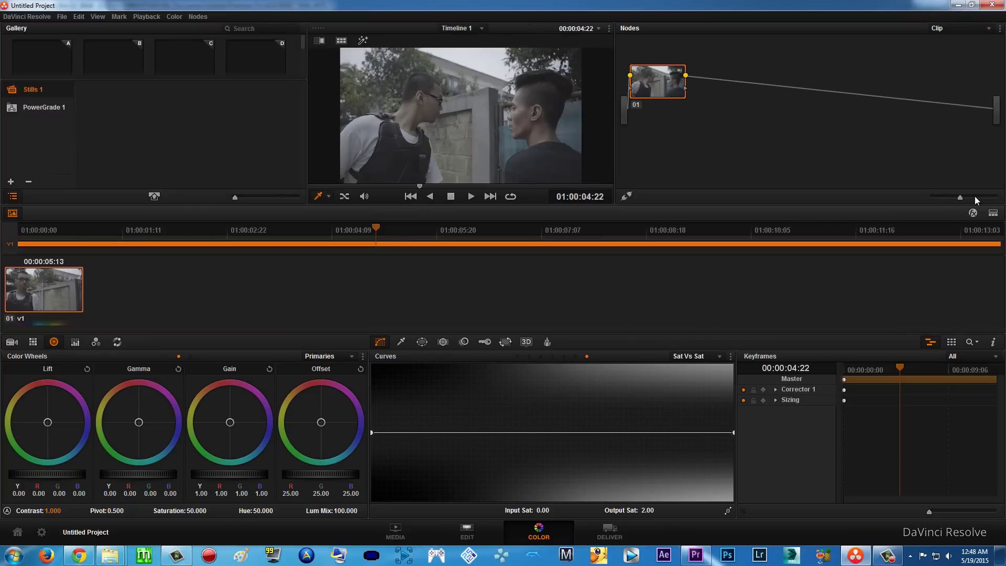
{"action": "key", "text": "ctrl+f"}
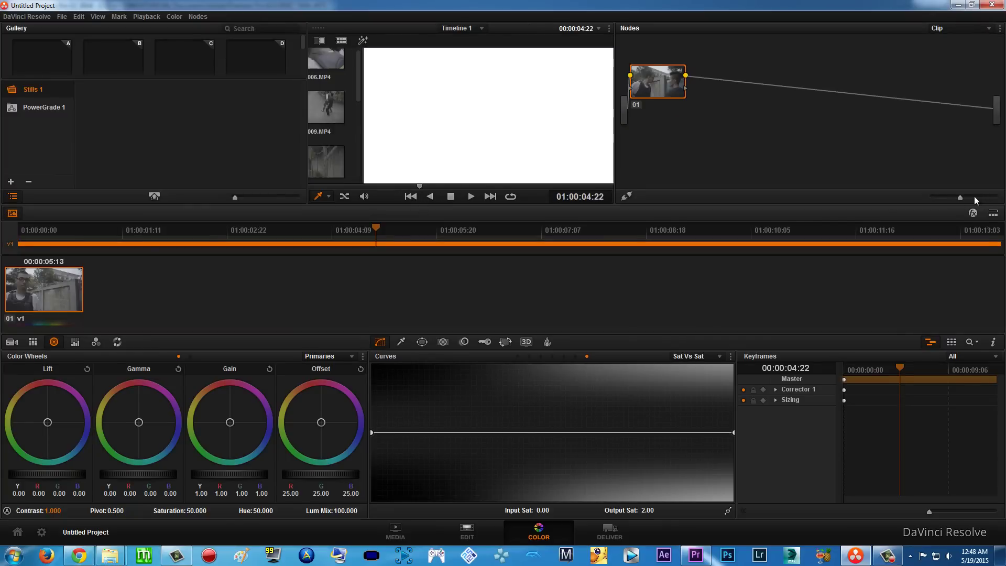
{"action": "key", "text": "ctrl+f"}
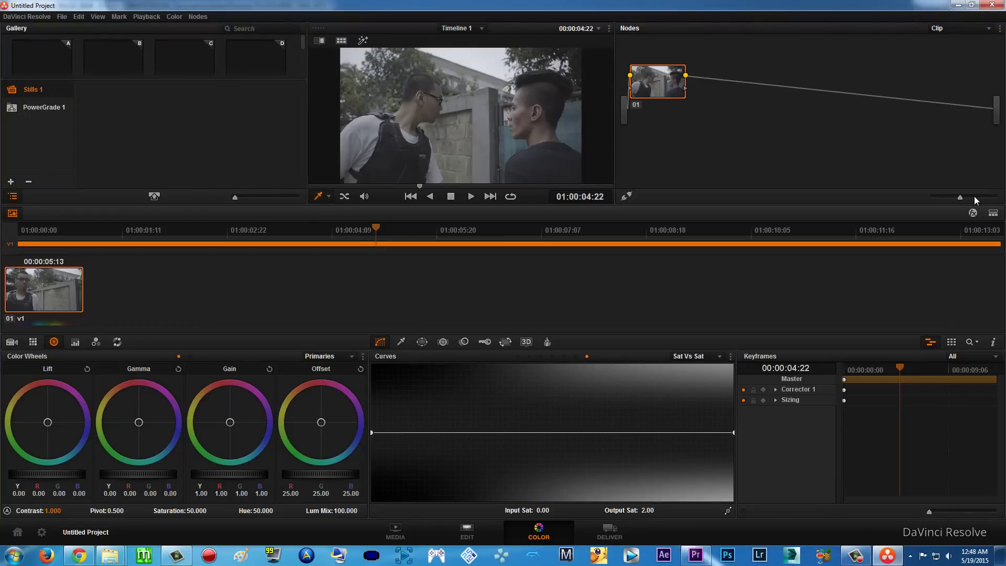
{"action": "key", "text": "alt+f"}
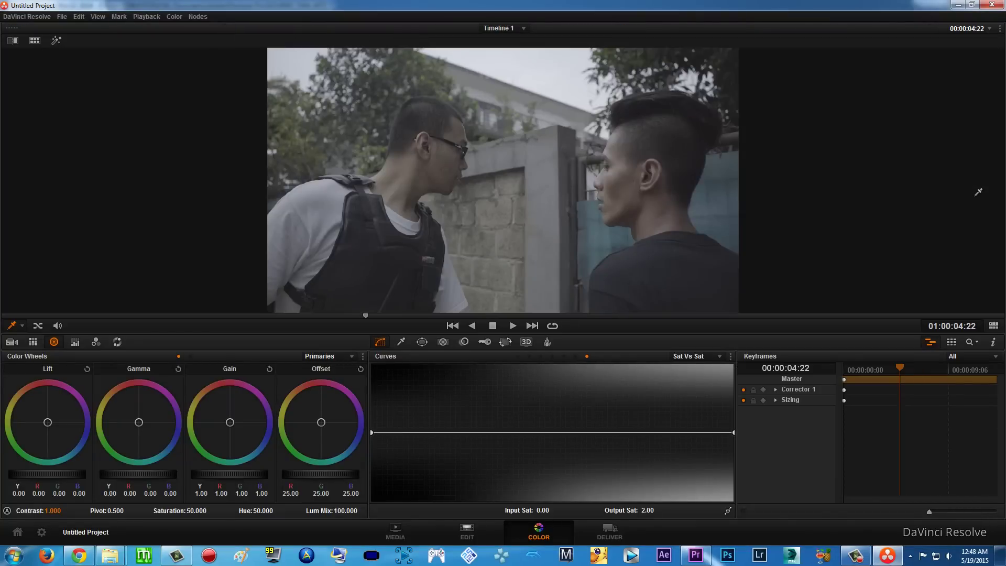
Restore the normal viewer layout and add a serial node after node 01
{"action": "key", "text": "alt+f"}
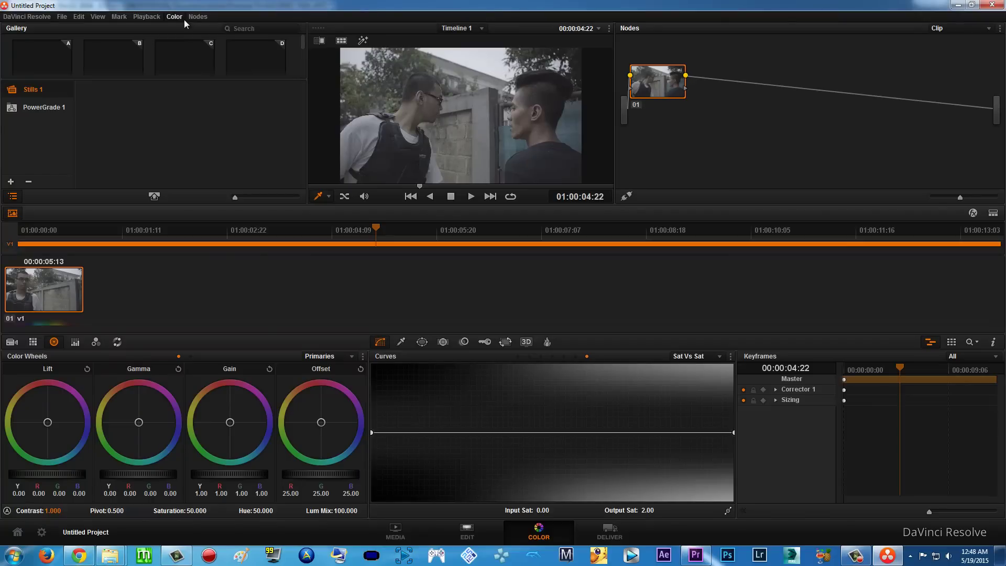
{"action": "left_click", "coordinate": [198, 17]}
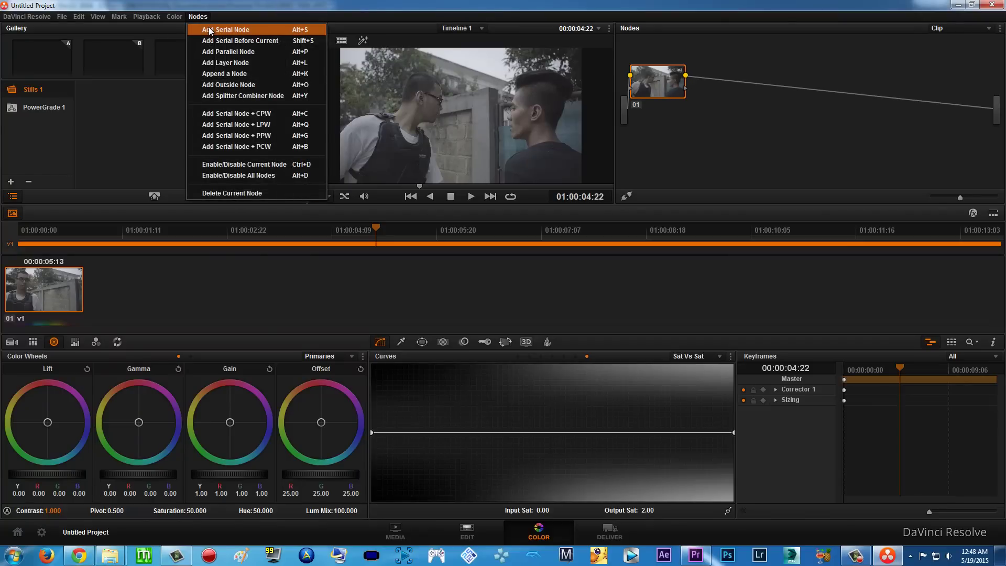
{"action": "left_click", "coordinate": [306, 30]}
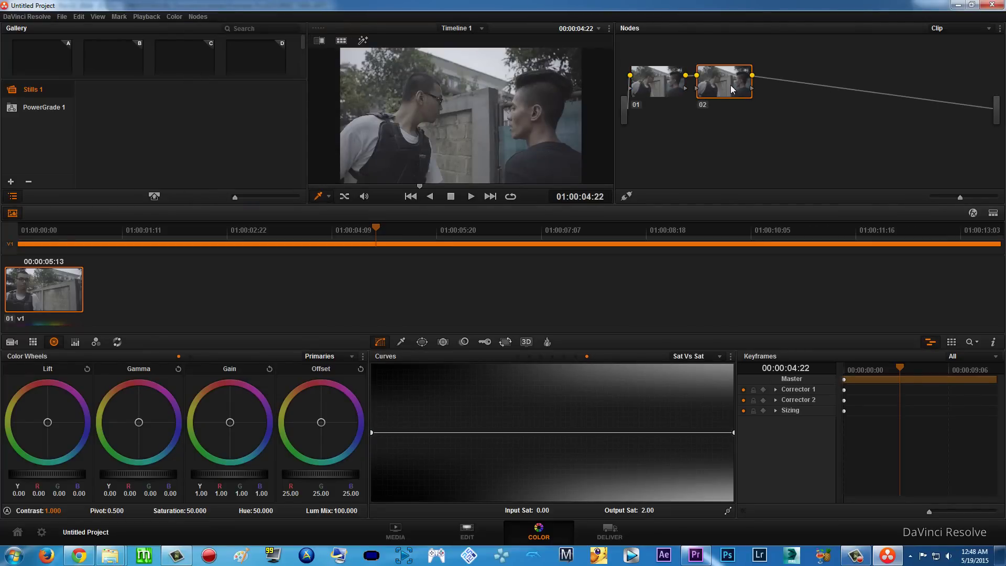
Switch to Premiere Pro, inspect the adjustment layer above C0008.MP4, and return to DaVinci Resolve
{"action": "left_click", "coordinate": [696, 554]}
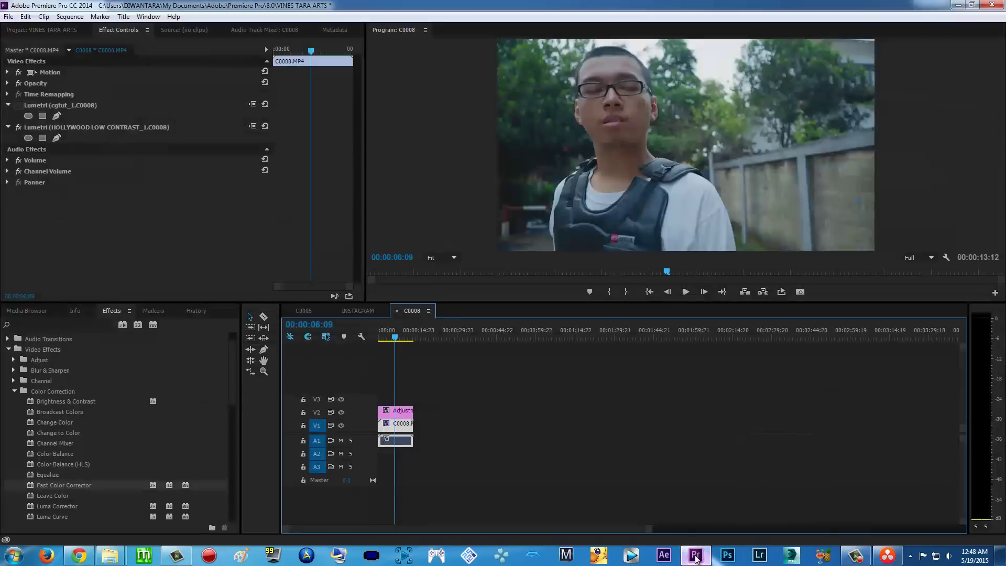
{"action": "left_click", "coordinate": [404, 414]}
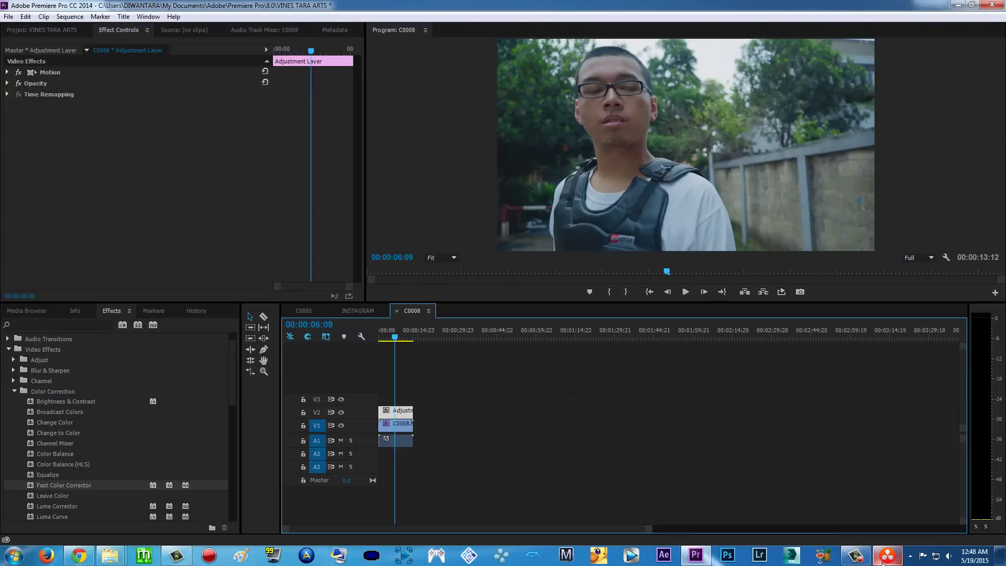
{"action": "left_click", "coordinate": [888, 557]}
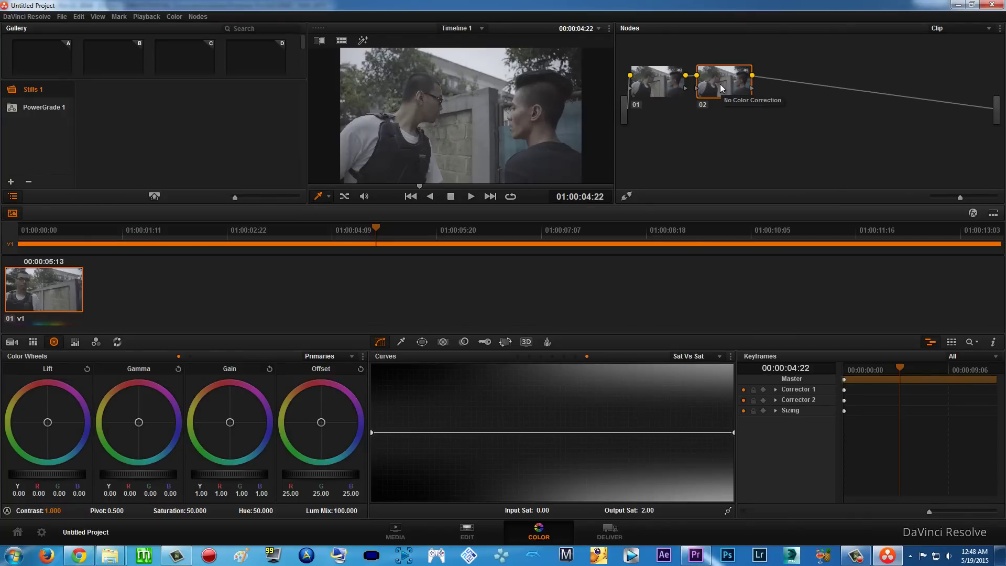
Enlarge the viewer and move the playhead to 01:00:05:19
{"action": "key", "text": "alt+f"}
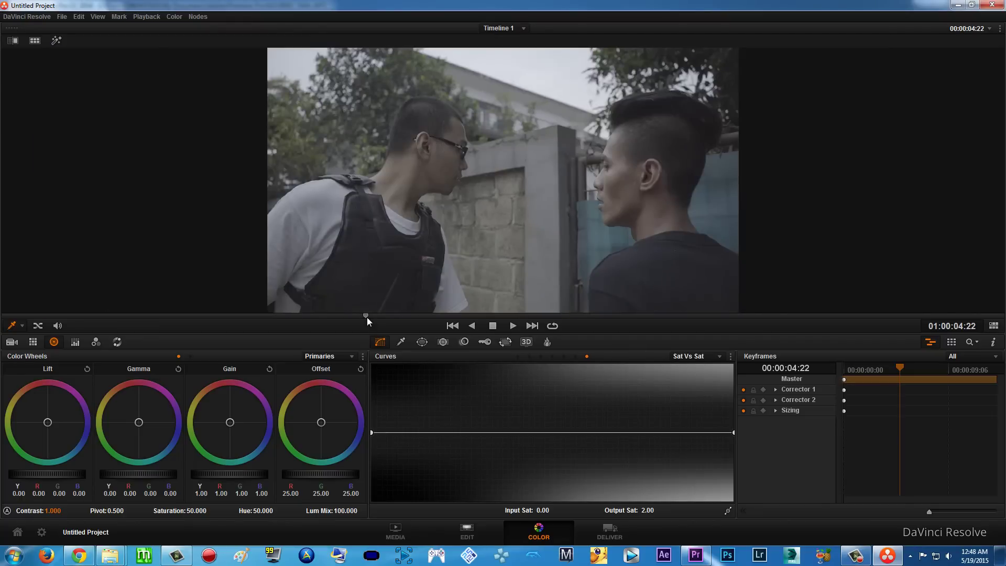
{"action": "left_click_drag", "start_coordinate": [367, 317], "coordinate": [434, 323]}
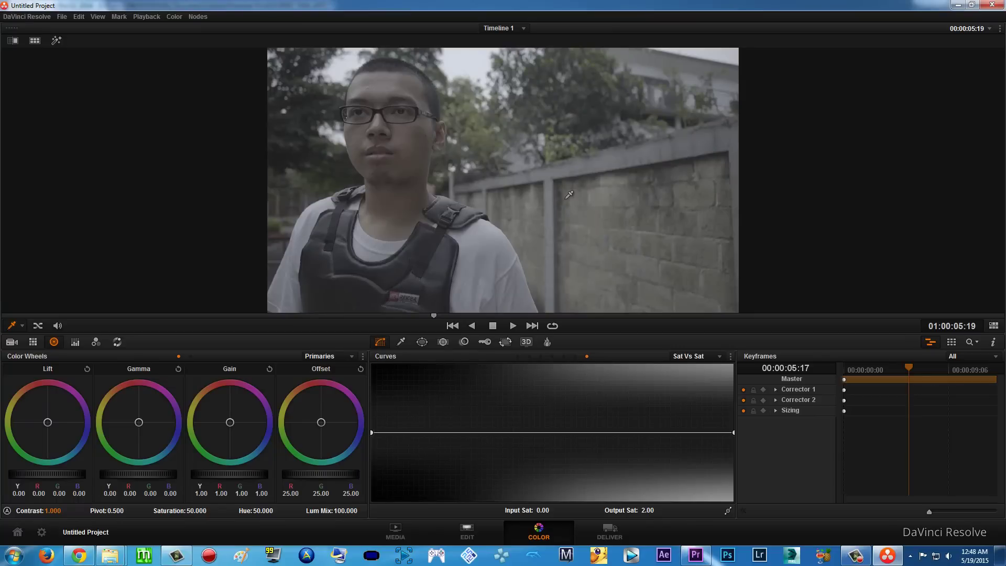
Switch to Chrome and compare the ungraded footage from 2:57 with the graded shot at 0:43 in the Too Loud short movie
{"action": "left_click", "coordinate": [79, 555]}
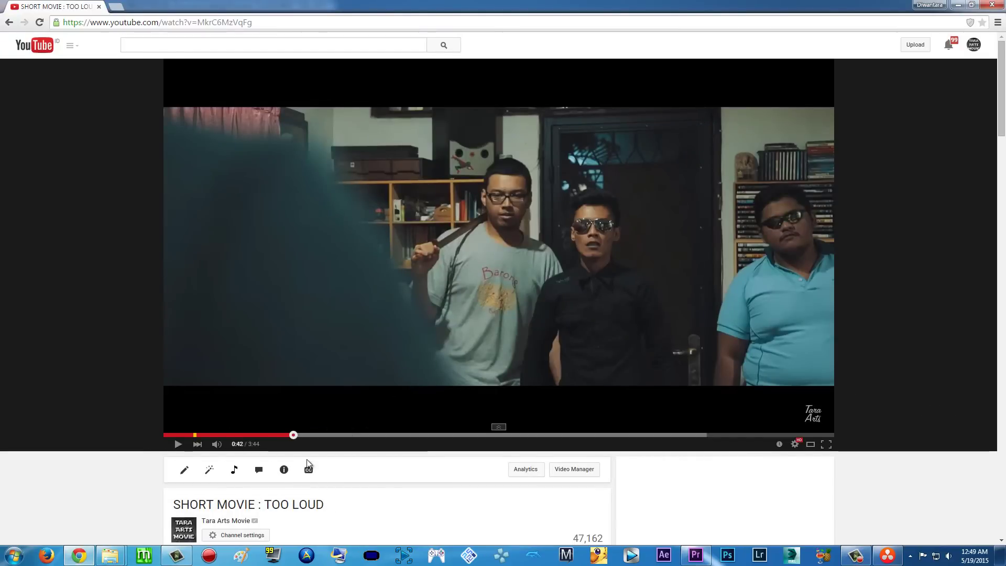
{"action": "scroll", "coordinate": [317, 449], "scroll_direction": "down", "scroll_amount": 3}
{"action": "scroll", "coordinate": [507, 380], "scroll_direction": "up", "scroll_amount": 1}
{"action": "scroll", "coordinate": [507, 384], "scroll_direction": "up", "scroll_amount": 2}
{"action": "left_click", "coordinate": [692, 435]}
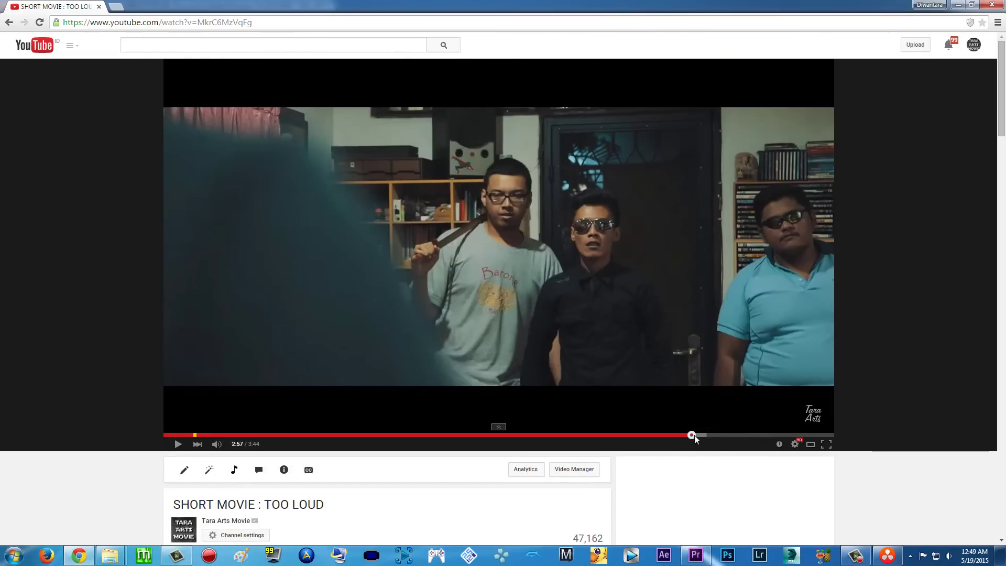
{"action": "left_click_drag", "start_coordinate": [695, 439], "coordinate": [696, 439]}
{"action": "left_click", "coordinate": [697, 360]}
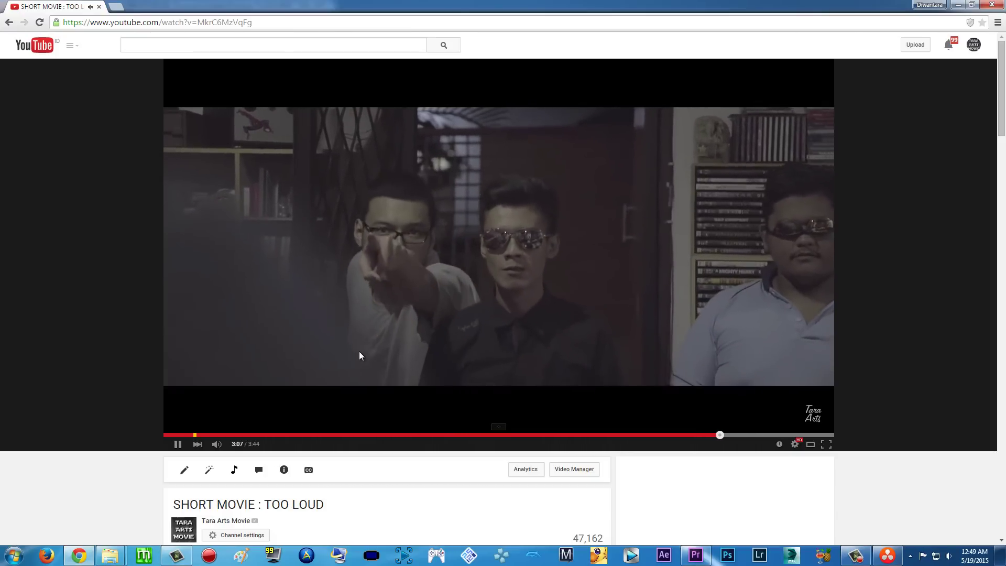
{"action": "left_click", "coordinate": [444, 244]}
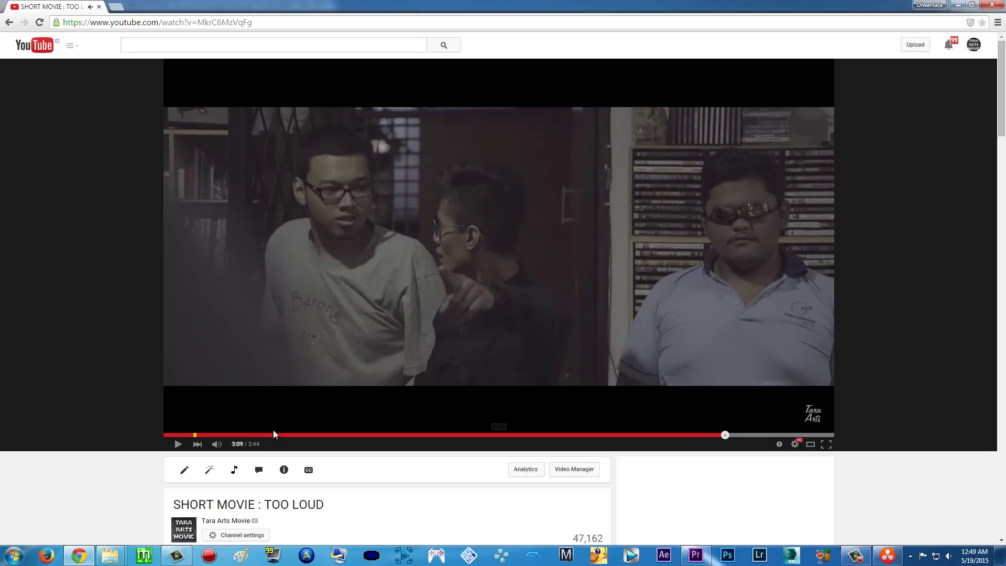
{"action": "left_click", "coordinate": [295, 434]}
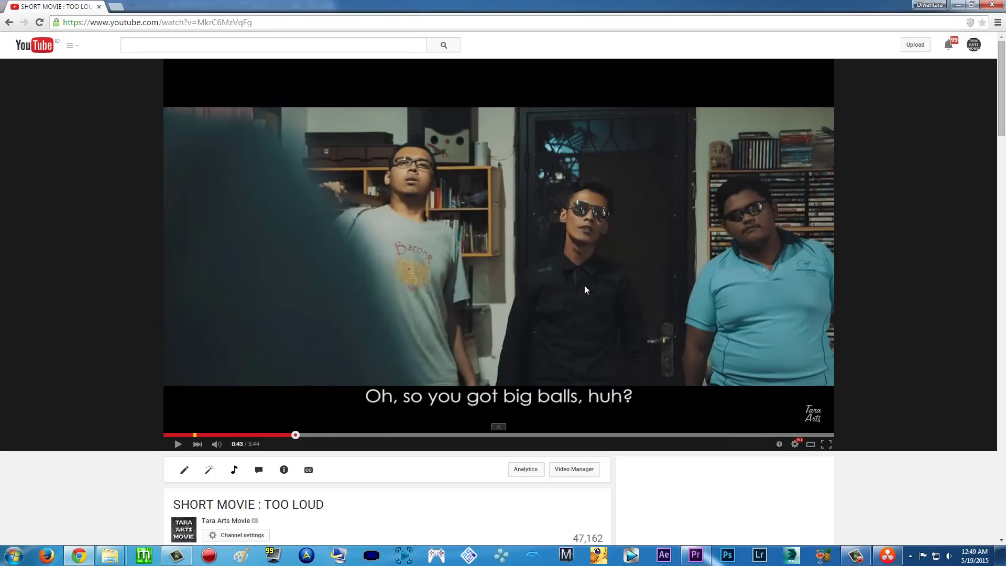
Return to DaVinci Resolve and switch the curves from Sat Vs Sat to Custom
{"action": "left_click", "coordinate": [887, 555]}
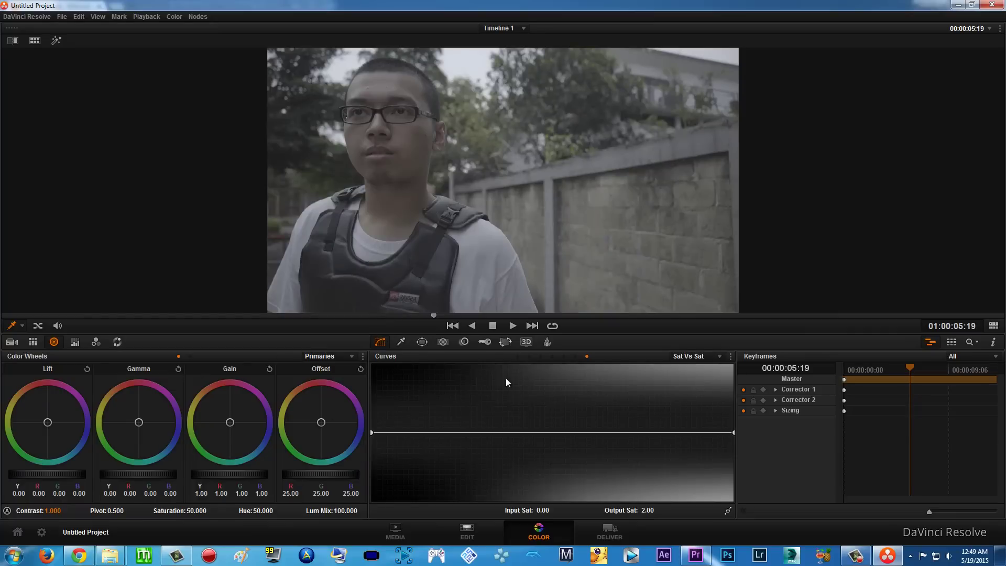
{"action": "left_click", "coordinate": [517, 358]}
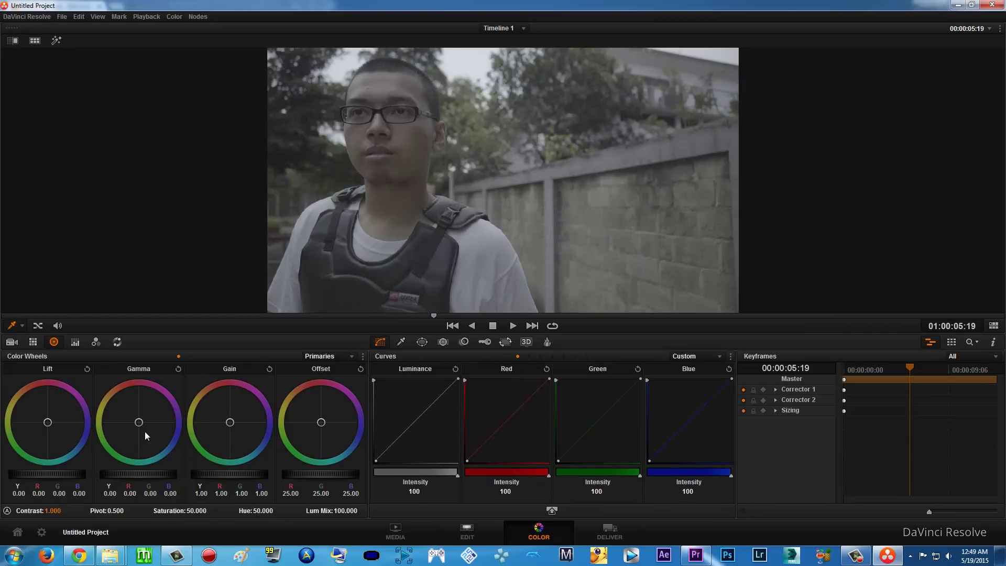
Try Color Match adjustments of 50.50 for Highlights and -14.50 for Shadows, undo them, and return to the color wheels
{"action": "left_click", "coordinate": [34, 341]}
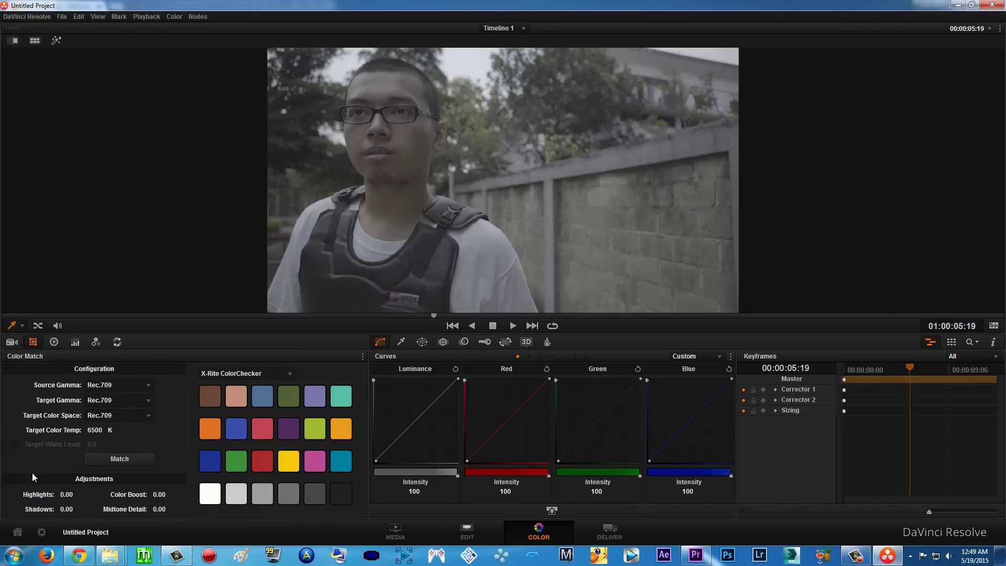
{"action": "mouse_move", "coordinate": [66, 495]}
{"action": "left_mouse_down"}
{"action": "mouse_move", "coordinate": [95, 495]}
{"action": "mouse_move", "coordinate": [99, 509]}
{"action": "mouse_move", "coordinate": [68, 510]}
{"action": "mouse_move", "coordinate": [78, 509]}
{"action": "left_mouse_up"}
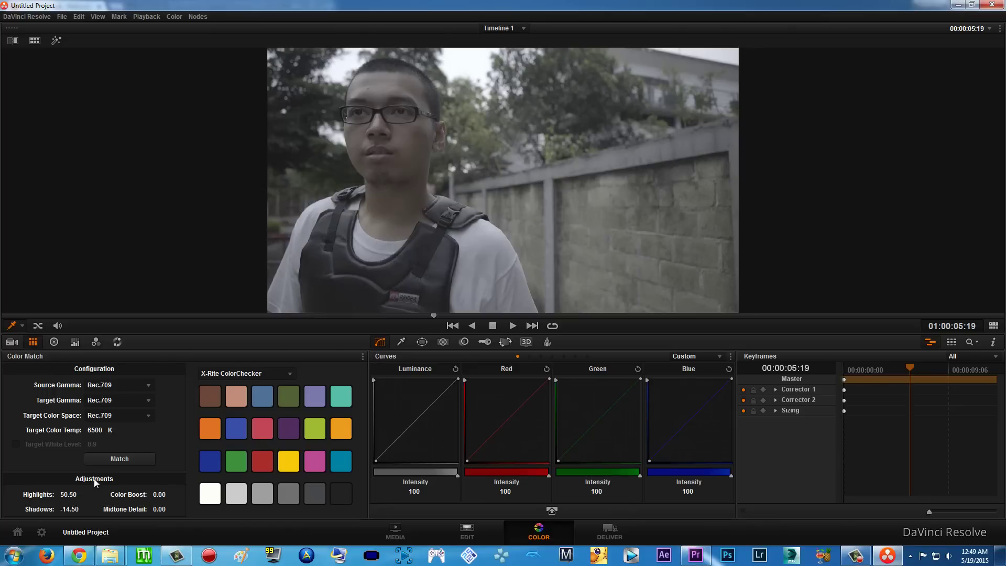
{"action": "key", "text": "ctrl+z"}
{"action": "key", "text": "ctrl+z"}
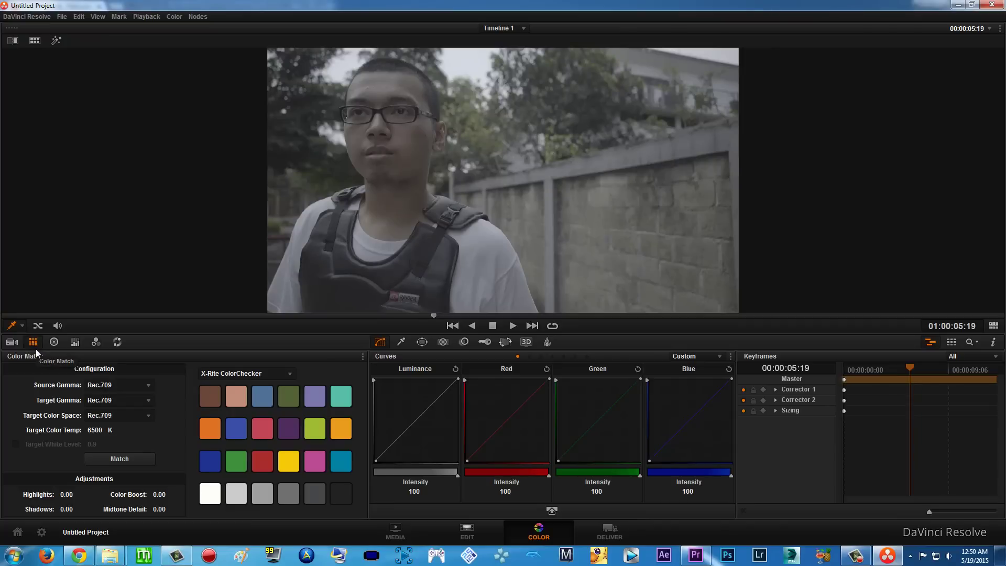
{"action": "left_click", "coordinate": [54, 343]}
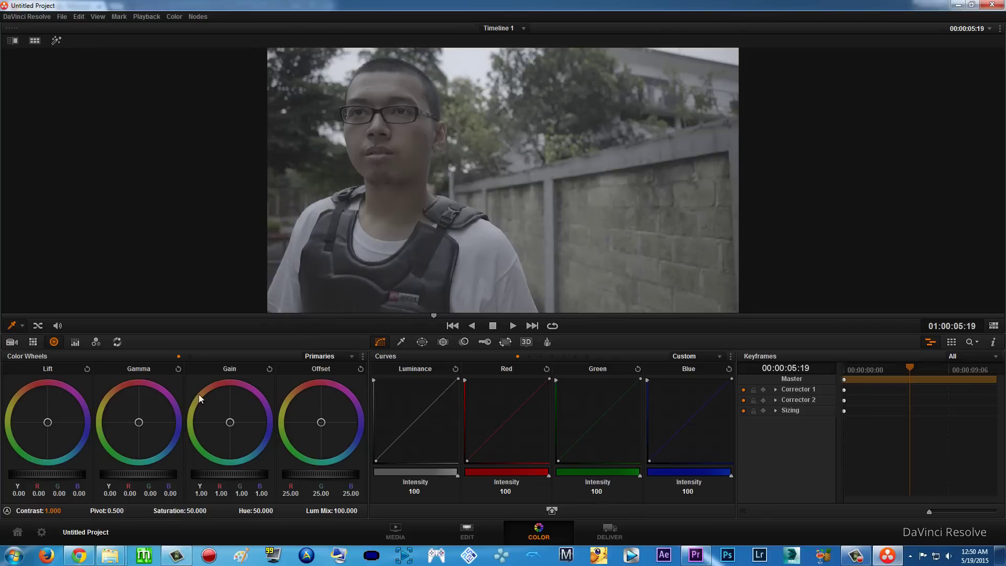
Set node 02's primary contrast to 1.324 and its pivot to 0.236
{"action": "left_click_drag", "start_coordinate": [50, 509], "coordinate": [225, 432]}
{"action": "left_click", "coordinate": [194, 360]}
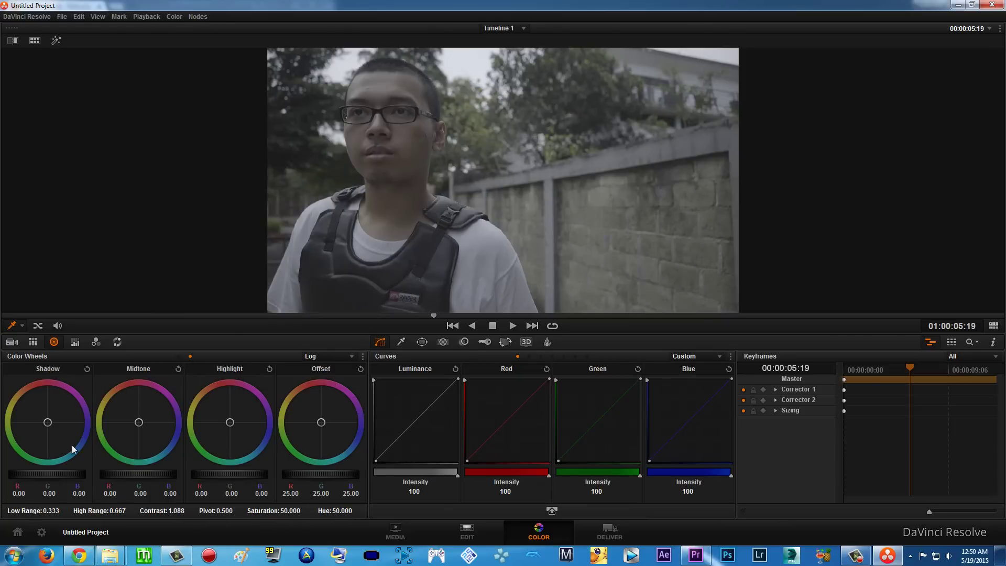
{"action": "left_click", "coordinate": [178, 356]}
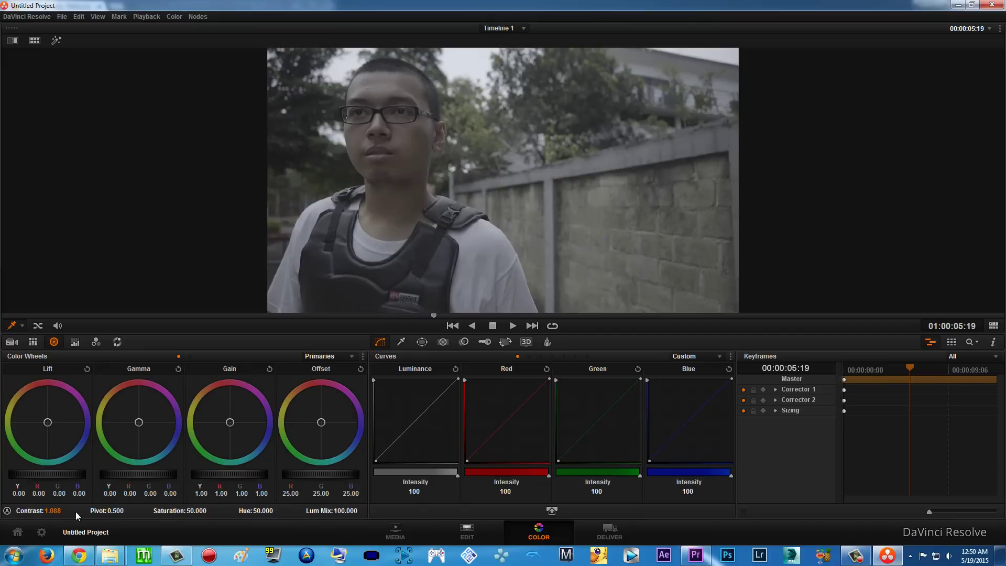
{"action": "left_click_drag", "start_coordinate": [56, 511], "coordinate": [107, 511]}
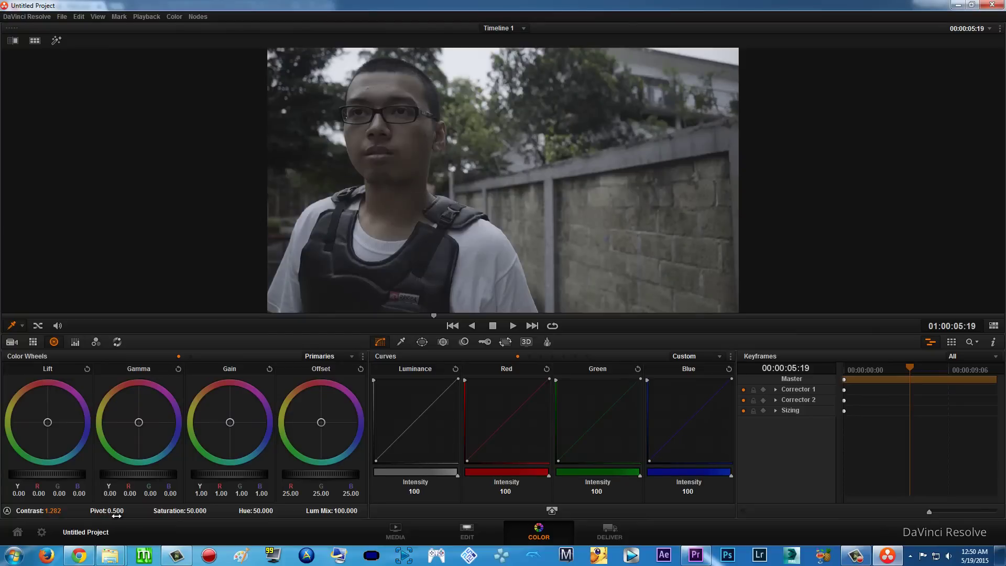
{"action": "left_click_drag", "start_coordinate": [116, 516], "coordinate": [97, 516]}
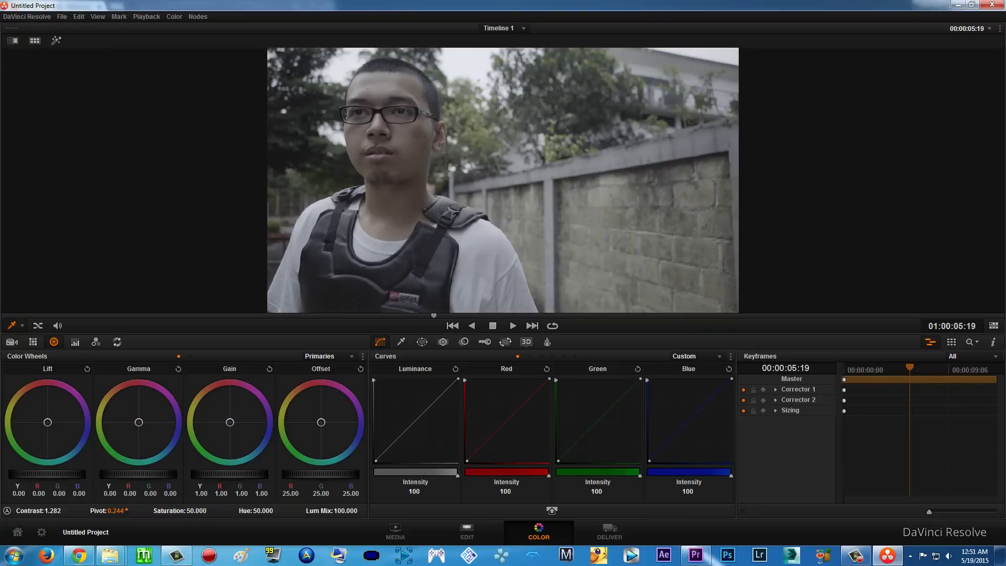
{"action": "left_click_drag", "start_coordinate": [97, 516], "coordinate": [98, 516]}
{"action": "left_click_drag", "start_coordinate": [48, 516], "coordinate": [53, 516]}
Raise node 02's saturation to 100
{"action": "left_click_drag", "start_coordinate": [197, 511], "coordinate": [202, 510]}
{"action": "left_click_drag", "start_coordinate": [203, 511], "coordinate": [203, 511]}
{"action": "left_click_drag", "start_coordinate": [197, 511], "coordinate": [199, 511]}
Check the graded reference frame in Premiere Pro and return to DaVinci Resolve
{"action": "mouse_move", "coordinate": [699, 562]}
{"action": "left_click", "coordinate": [695, 558]}
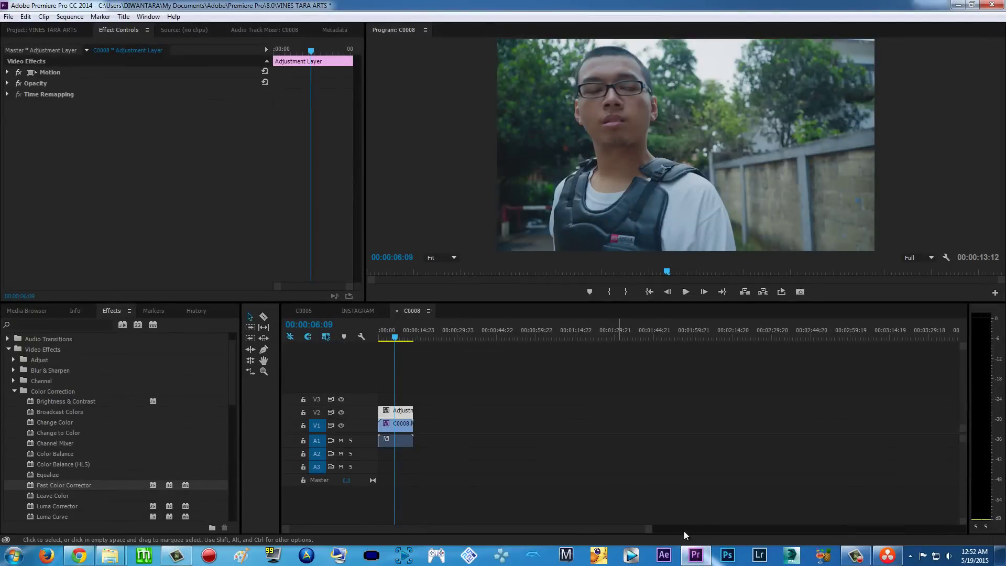
{"action": "left_click", "coordinate": [882, 559]}
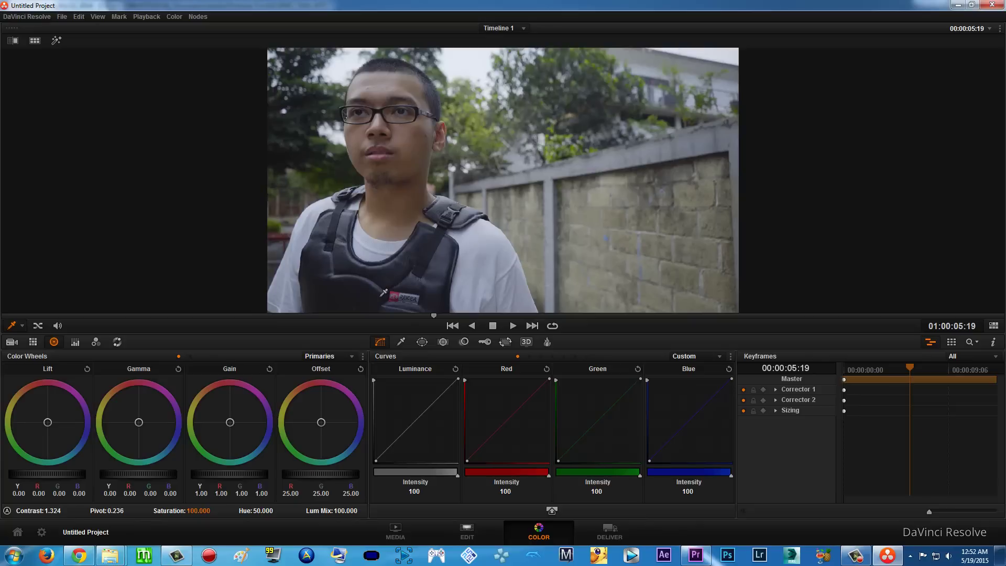
Restore the normal viewer layout and add a parallel node alongside node 02
{"action": "key", "text": "alt+f"}
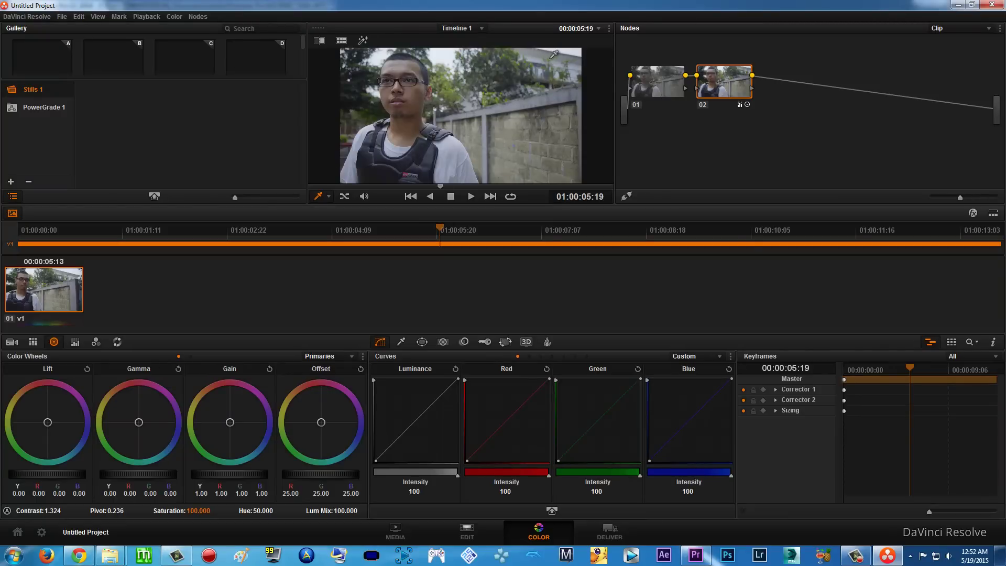
{"action": "left_click", "coordinate": [202, 17]}
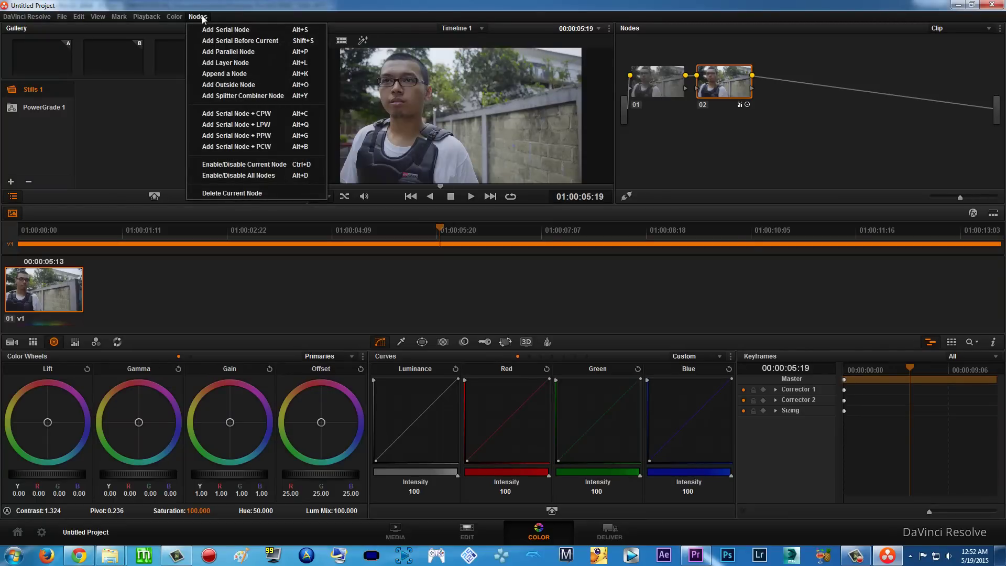
{"action": "left_click", "coordinate": [244, 52]}
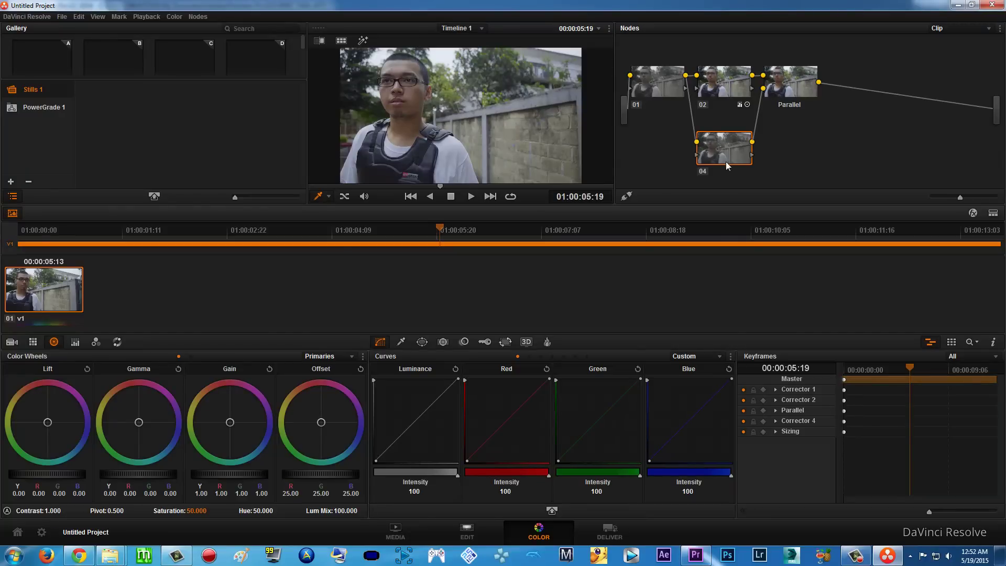
Open the HSL qualifier for node 04 and sample the skin tone on the man's face
{"action": "left_click", "coordinate": [401, 343]}
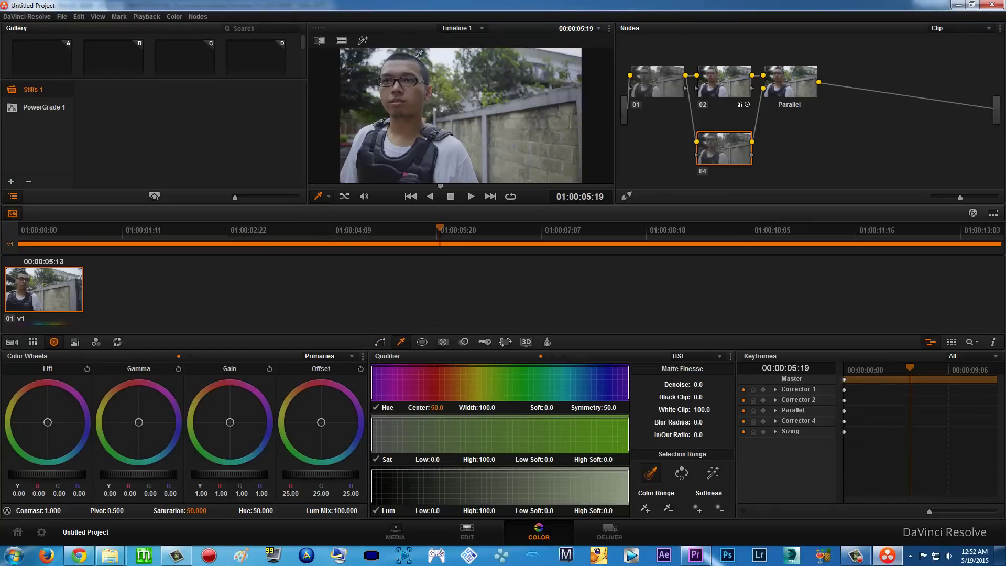
{"action": "left_click", "coordinate": [410, 96]}
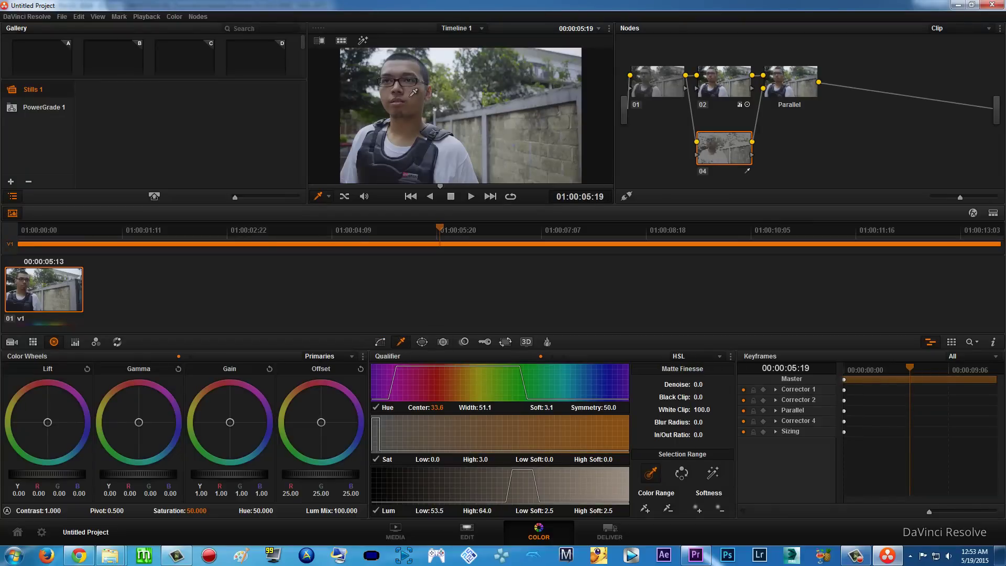
{"action": "left_click", "coordinate": [414, 93]}
Try shifting the qualifier's hue center on node 04, ending at 22.5
{"action": "mouse_move", "coordinate": [437, 407]}
{"action": "left_mouse_down"}
{"action": "mouse_move", "coordinate": [461, 408]}
{"action": "mouse_move", "coordinate": [443, 407]}
{"action": "left_mouse_up"}
{"action": "left_click_drag", "start_coordinate": [435, 408], "coordinate": [456, 406]}
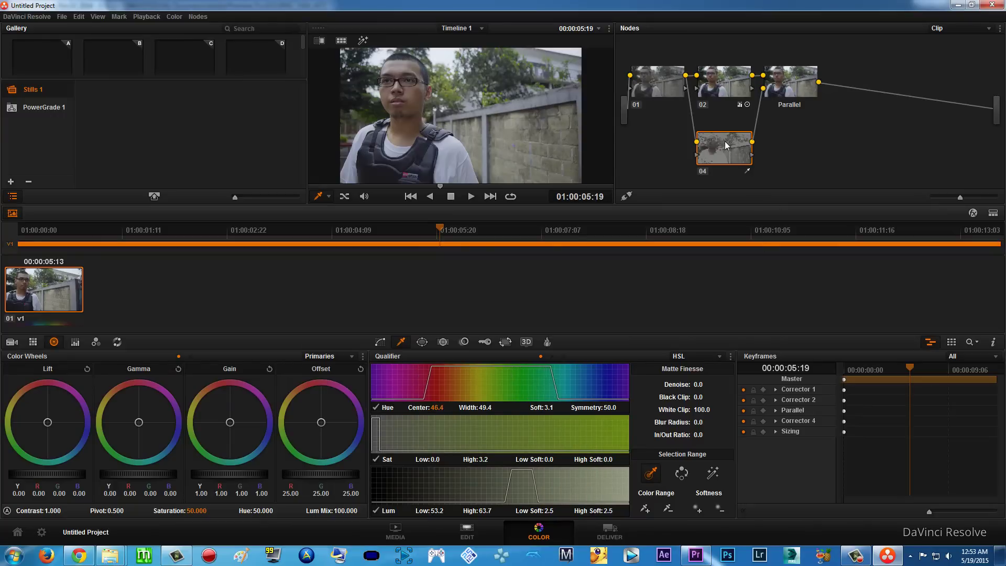
{"action": "left_click_drag", "start_coordinate": [450, 407], "coordinate": [411, 408]}
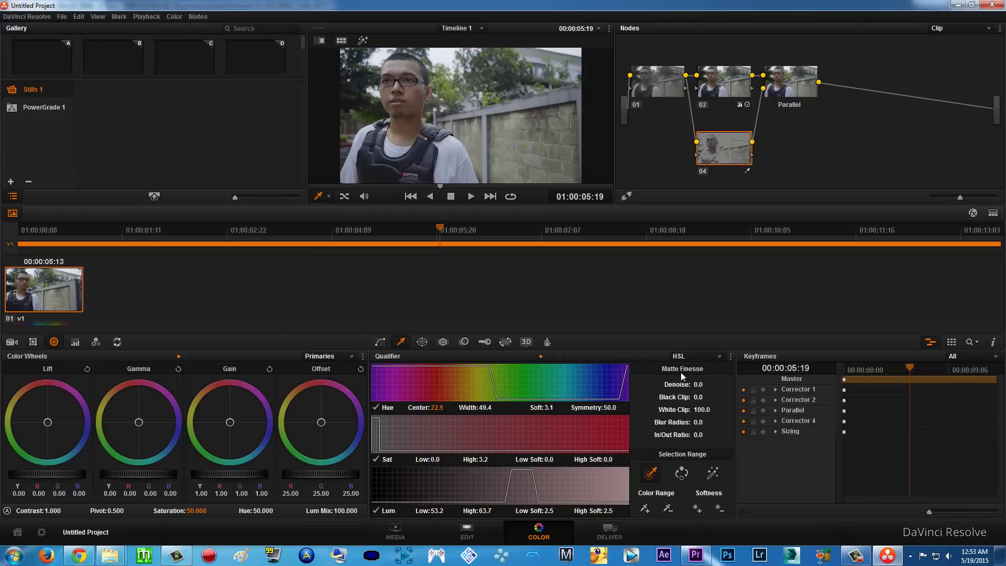
Resample the man's facial skin tone for node 04's qualifier and set the hue center to 23.6
{"action": "left_click", "coordinate": [411, 95]}
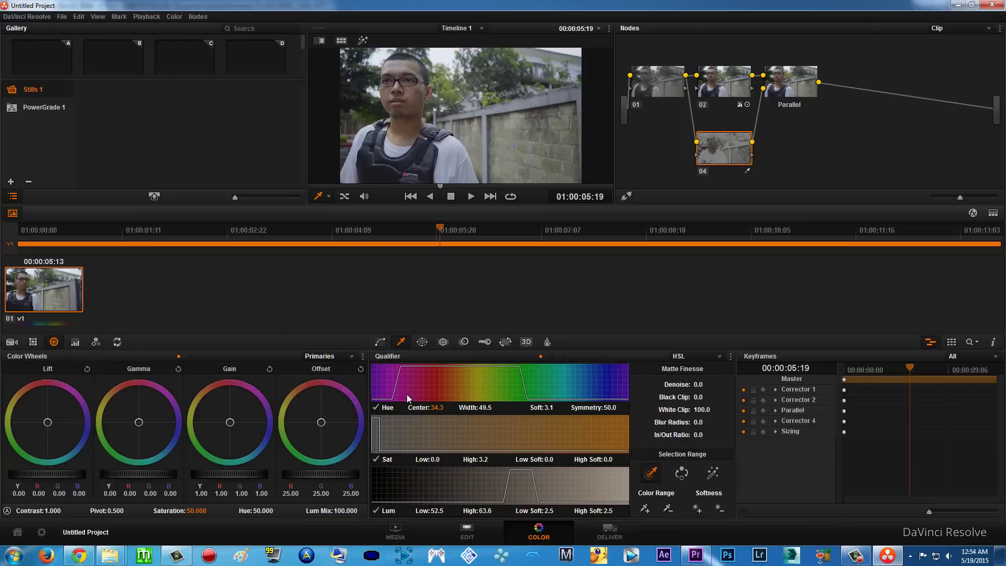
{"action": "left_click_drag", "start_coordinate": [411, 408], "coordinate": [402, 408]}
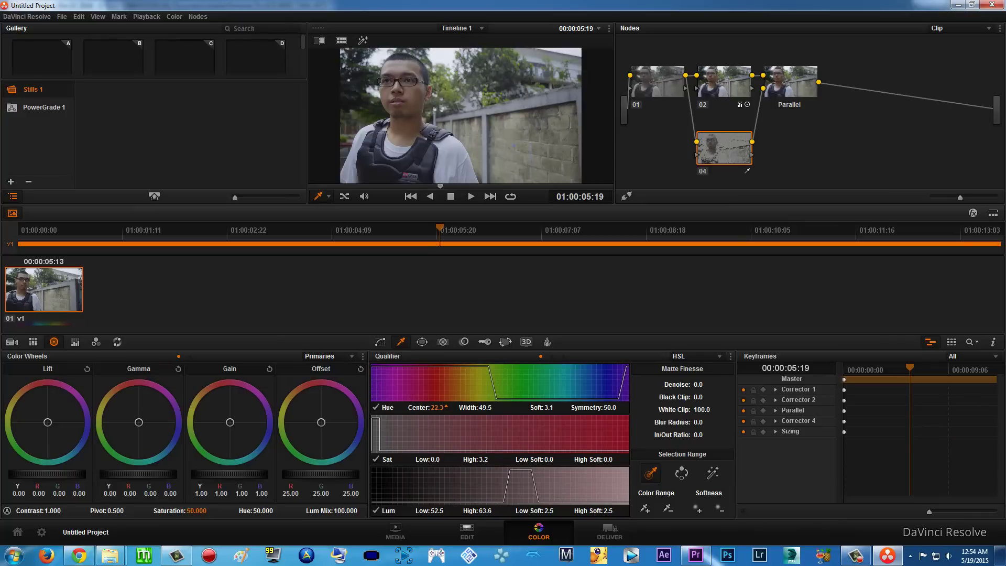
{"action": "left_click_drag", "start_coordinate": [437, 408], "coordinate": [444, 408]}
Add an outside node after node 04 and shift its lift toward teal: red -0.08, green 0.02, blue 0.04
{"action": "right_click", "coordinate": [736, 150]}
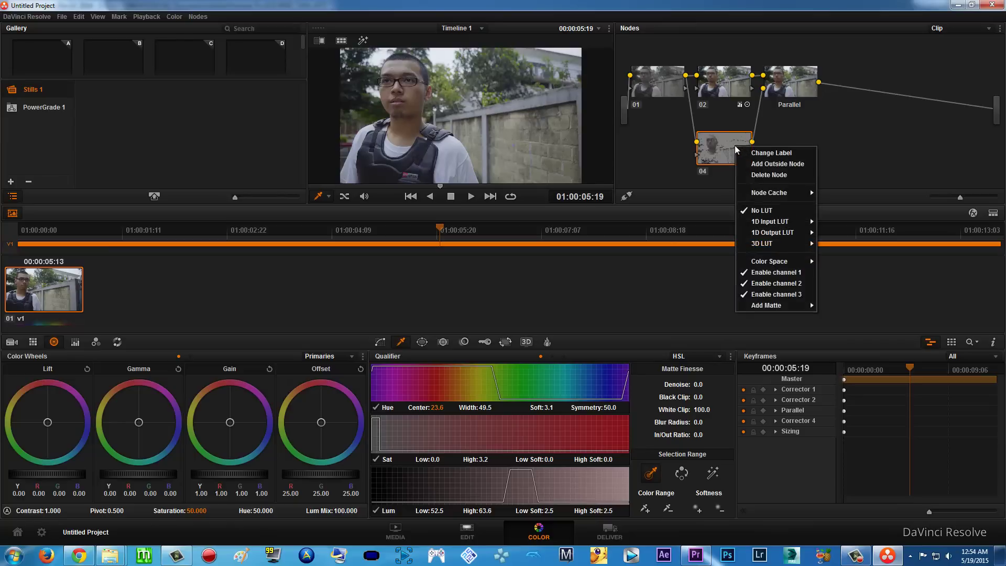
{"action": "left_click", "coordinate": [783, 165]}
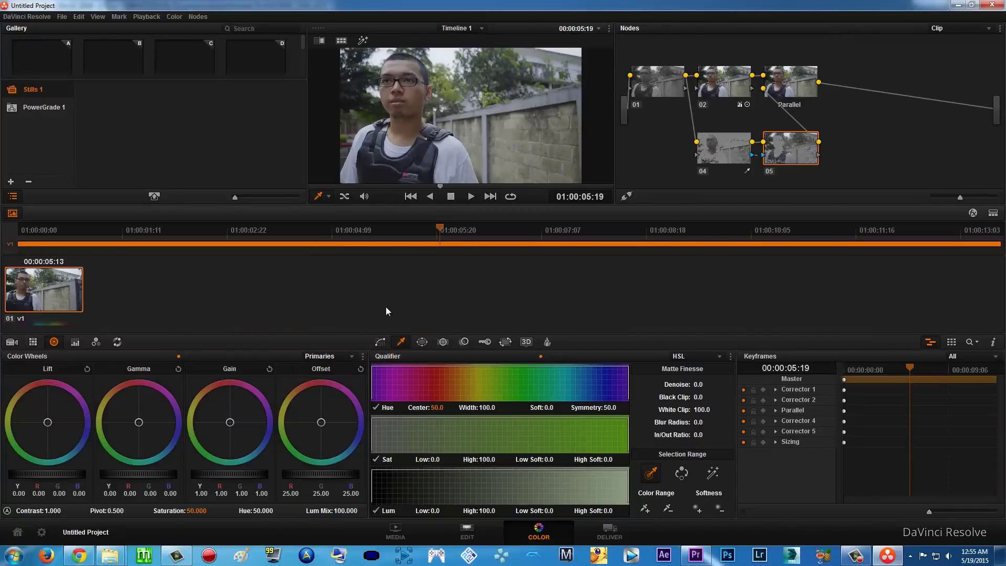
{"action": "key", "text": "alt+f"}
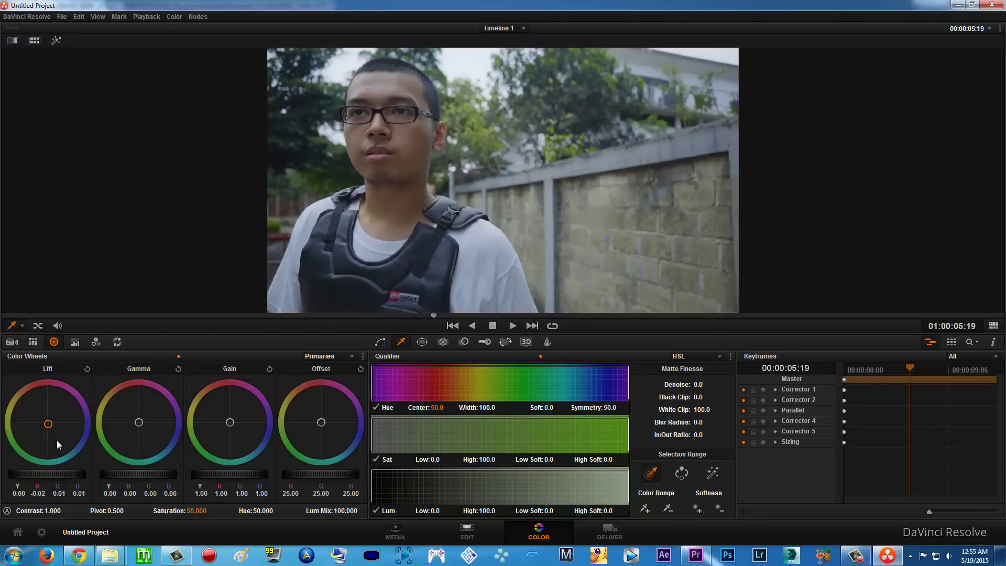
{"action": "left_click_drag", "start_coordinate": [61, 450], "coordinate": [69, 464]}
Play back the graded clip and compare its colors with the reference short movie TOO LOUD on YouTube
{"action": "left_click", "coordinate": [513, 326]}
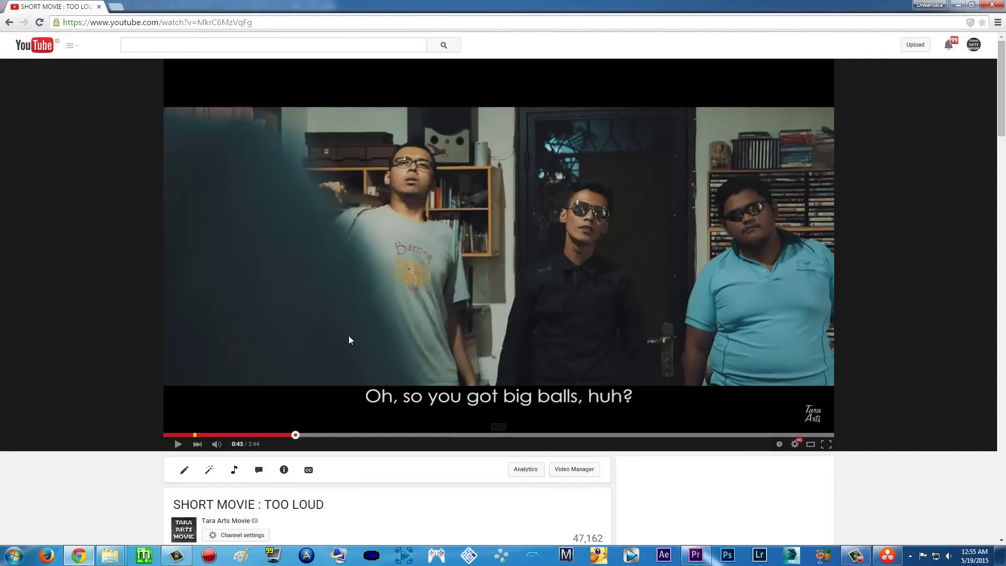
{"action": "left_click", "coordinate": [888, 555]}
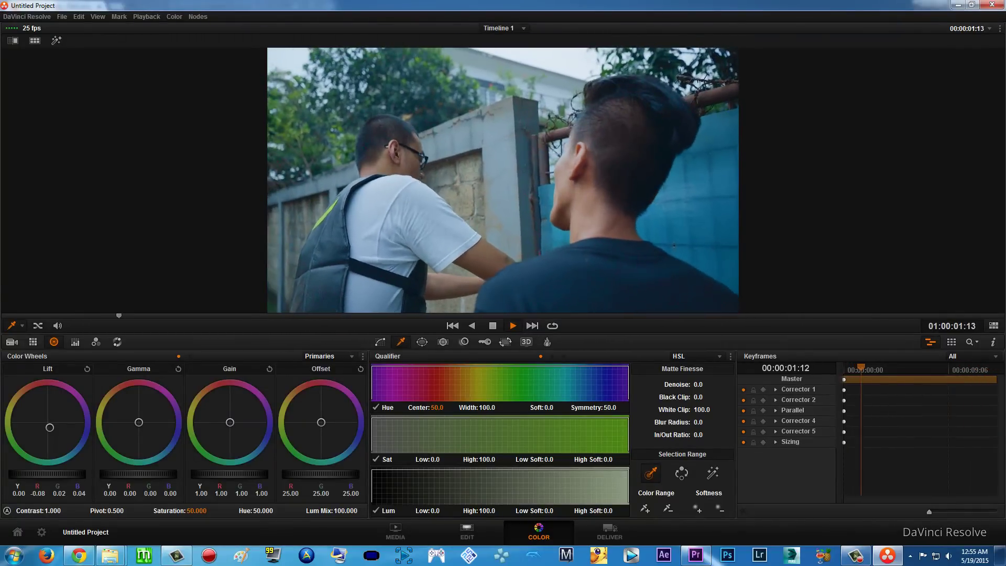
{"action": "key", "text": "alt+Tab"}
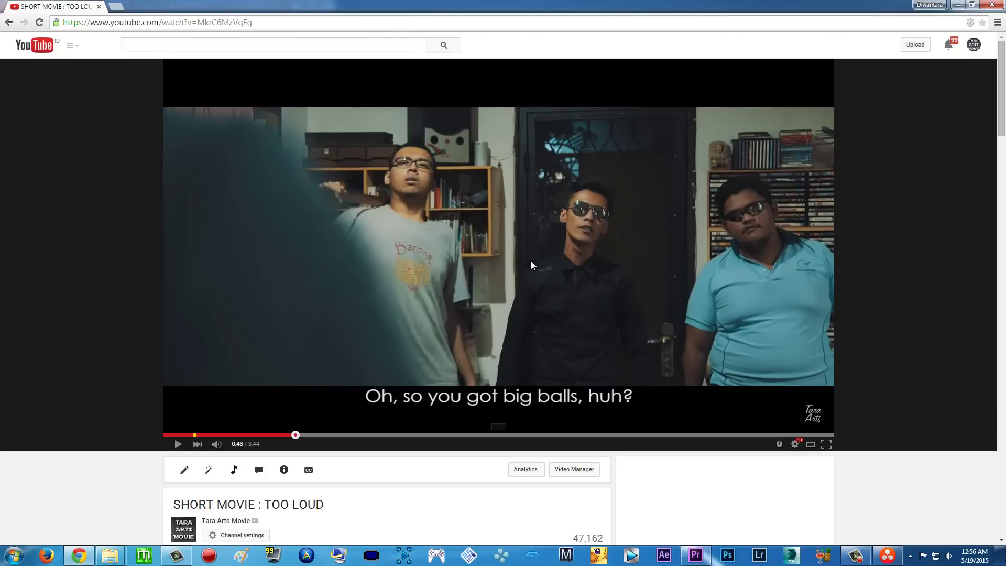
{"action": "left_click", "coordinate": [887, 555]}
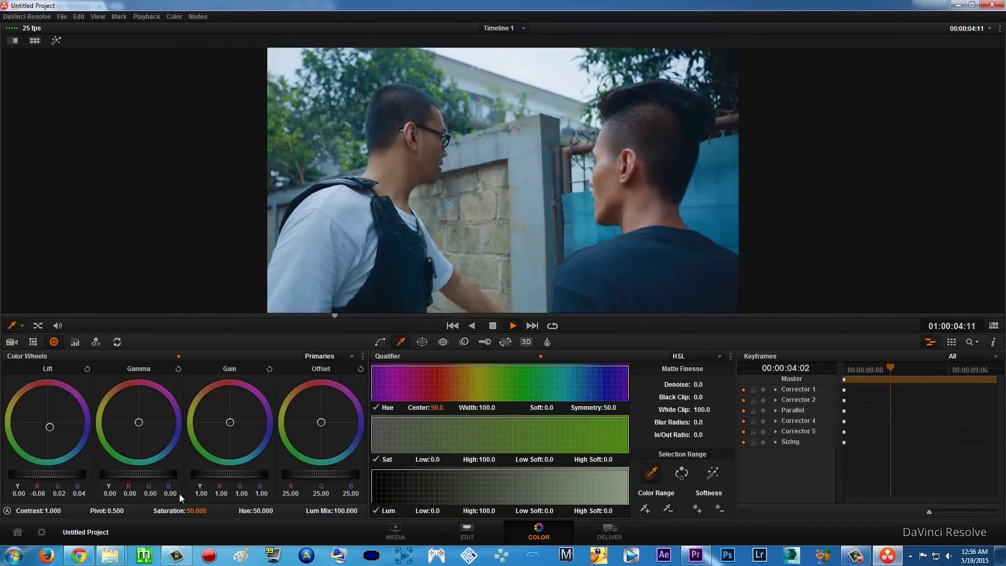
{"action": "key", "text": "alt+Tab"}
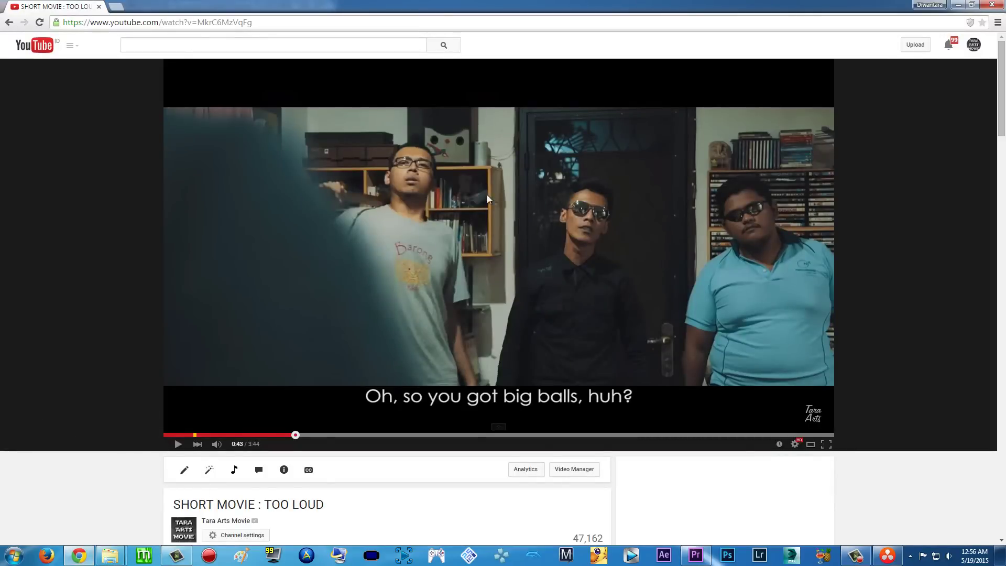
{"action": "key", "text": "alt+Tab"}
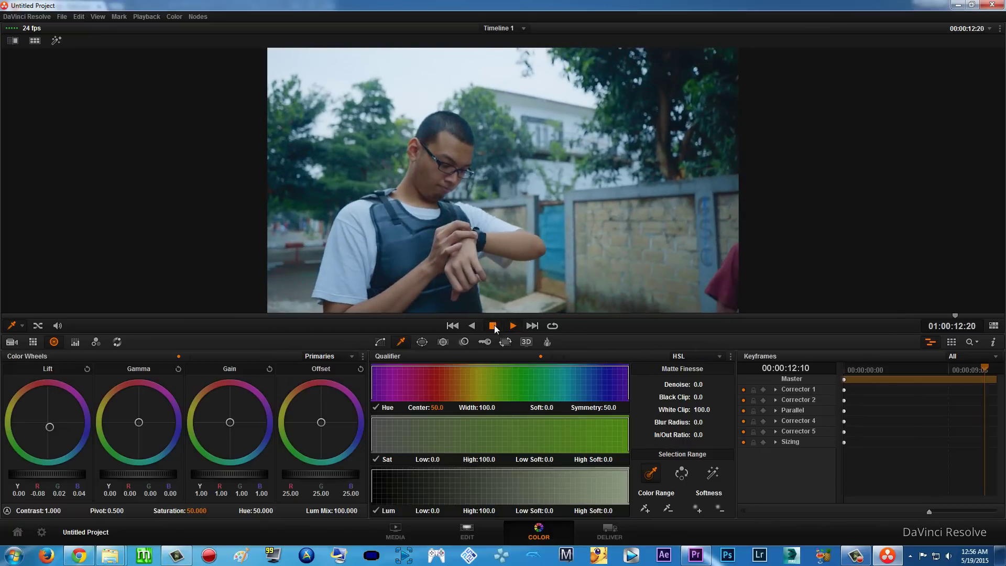
{"action": "key", "text": "space"}
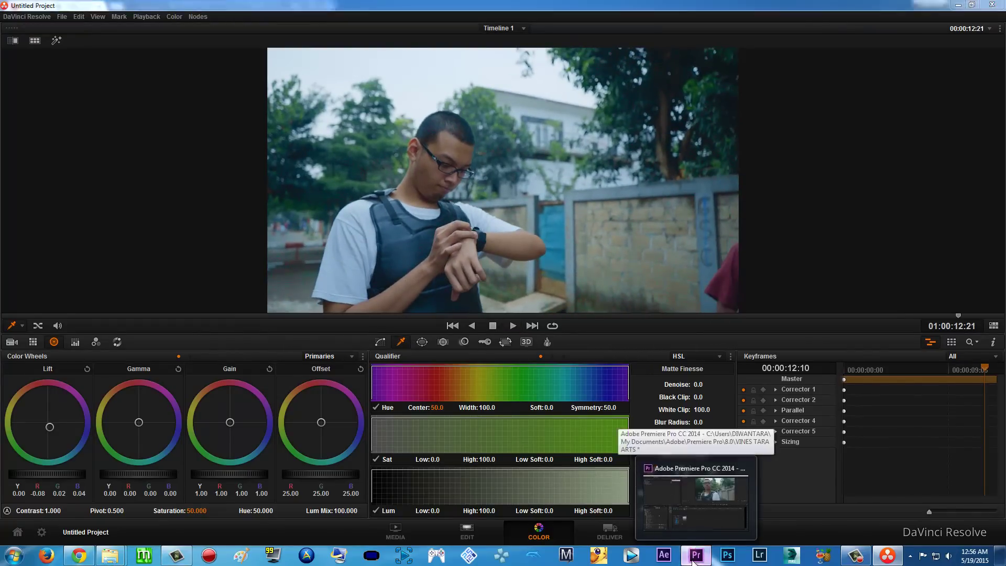
{"action": "left_click", "coordinate": [694, 485]}
{"action": "left_click", "coordinate": [888, 555]}
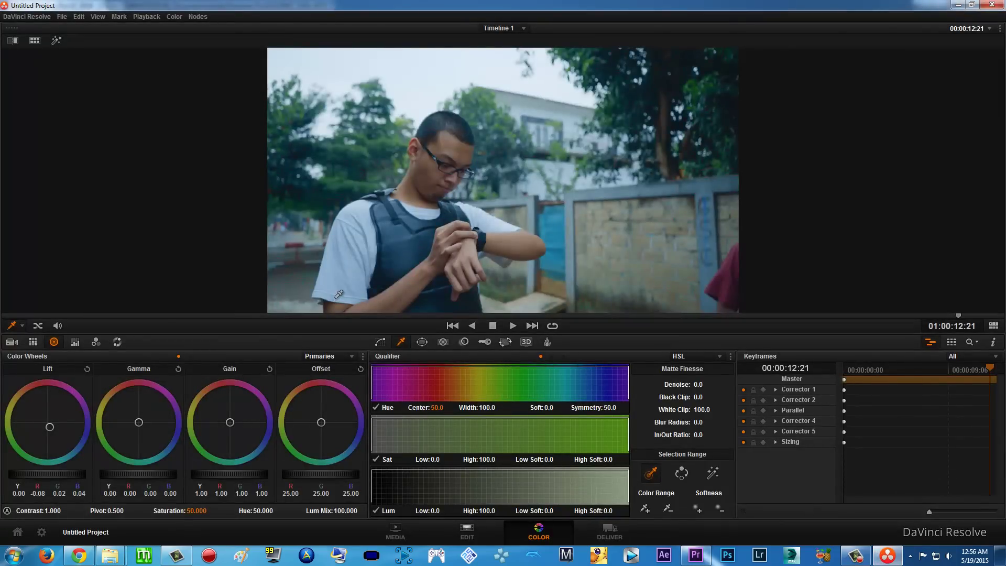
Restore the normal viewer layout and generate a 3D LUT from the graded clip, saving it in the LUT folder as TARA ARTS MOVIE
{"action": "key", "text": "alt+f"}
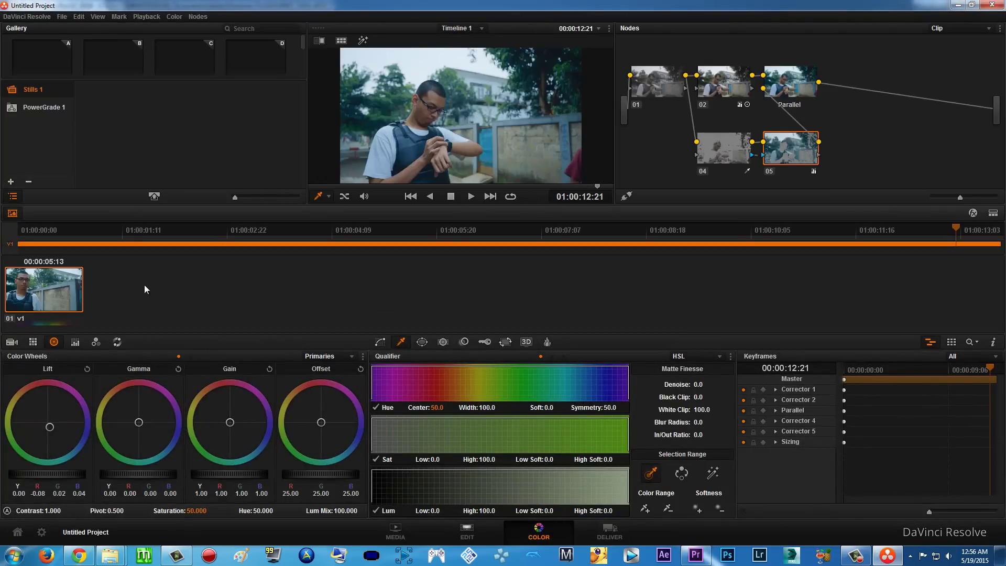
{"action": "key", "text": "alt+f"}
{"action": "key", "text": "alt+f"}
{"action": "right_click", "coordinate": [40, 296]}
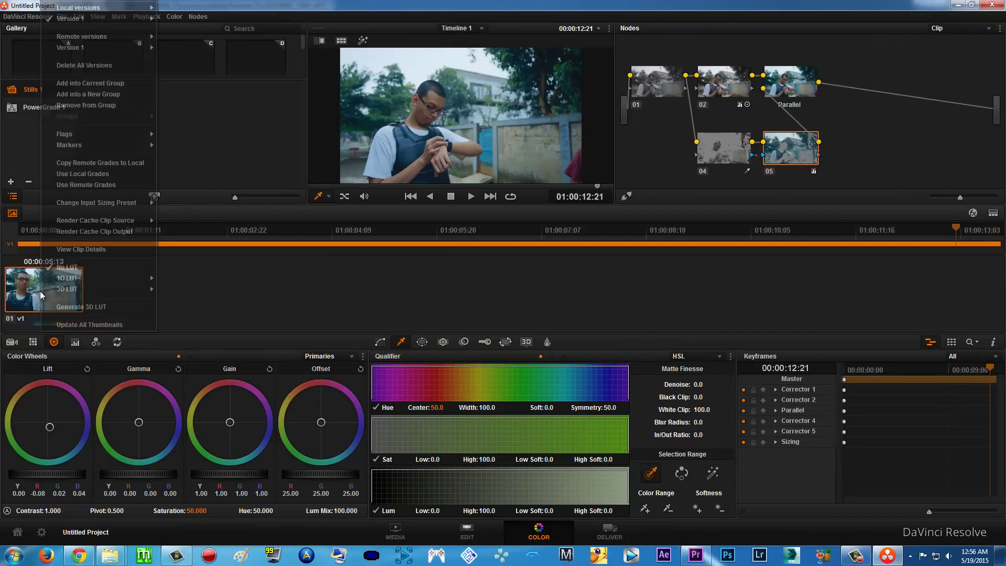
{"action": "left_click", "coordinate": [105, 307]}
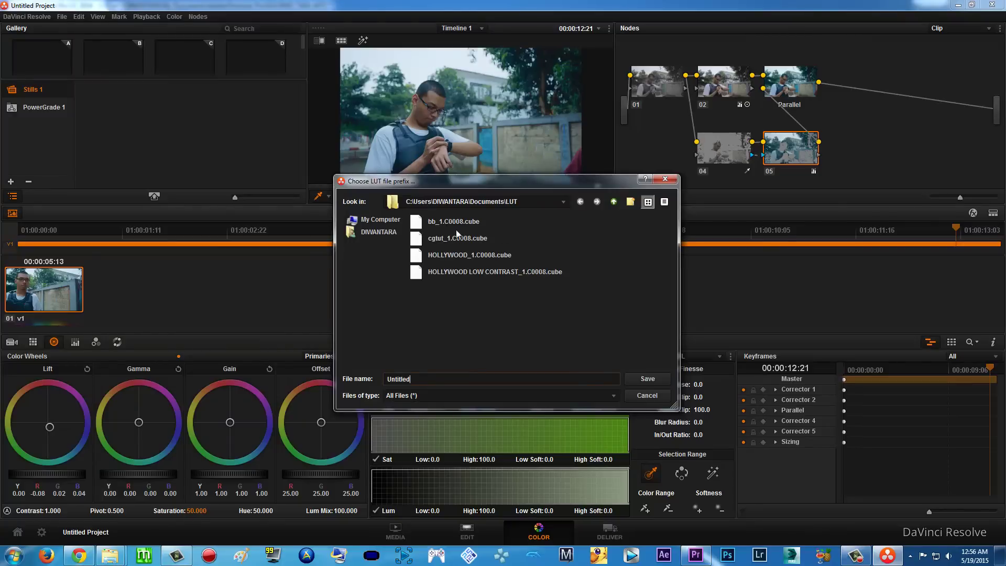
{"action": "left_click_drag", "start_coordinate": [422, 379], "coordinate": [340, 381]}
{"action": "type", "text": "TARA ARTS MOVIE"}
{"action": "left_click", "coordinate": [652, 379]}
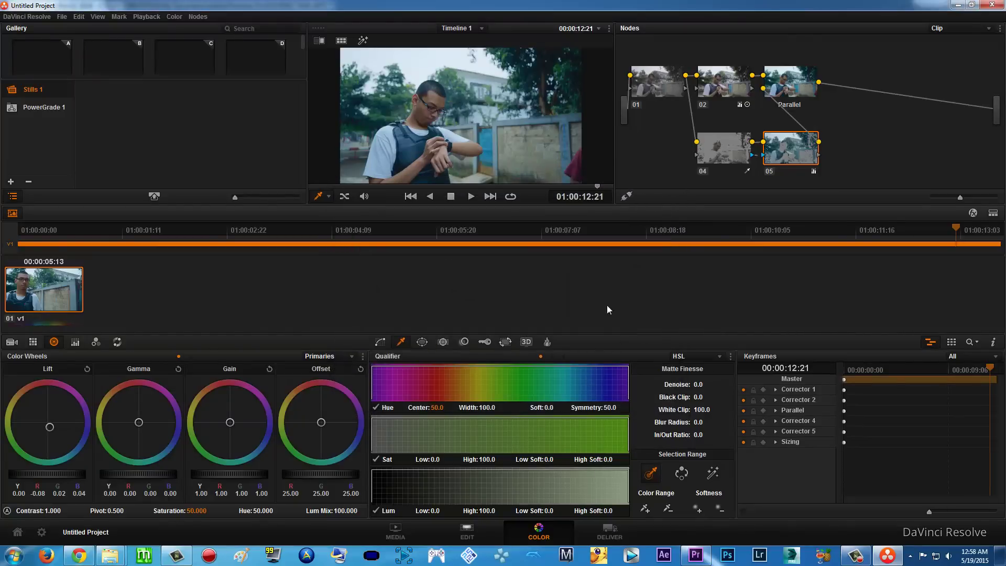
Switch to Adobe Premiere Pro, show the project contents and collapse the Color Correction and Video Effects folders
{"action": "mouse_move", "coordinate": [695, 560]}
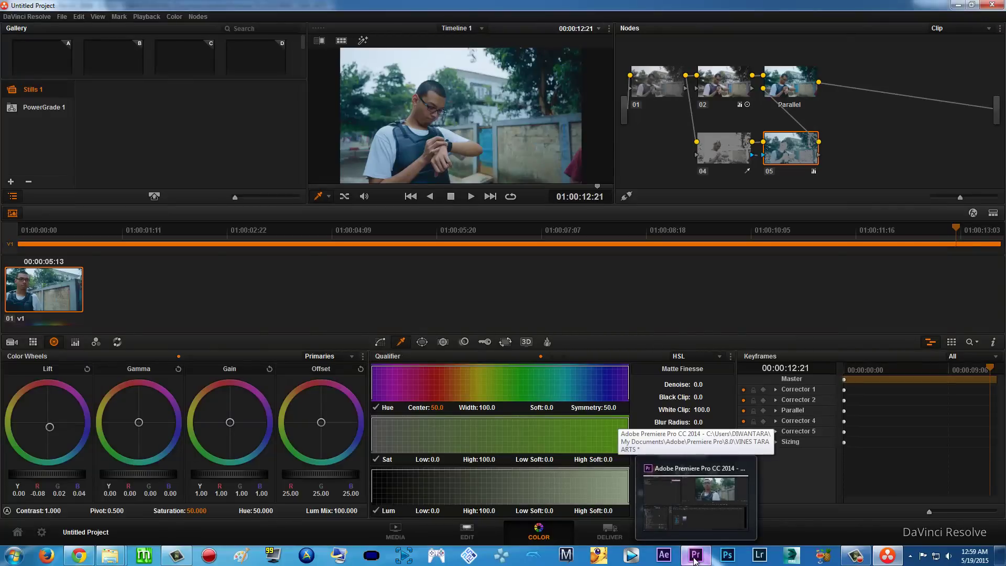
{"action": "left_click", "coordinate": [695, 560]}
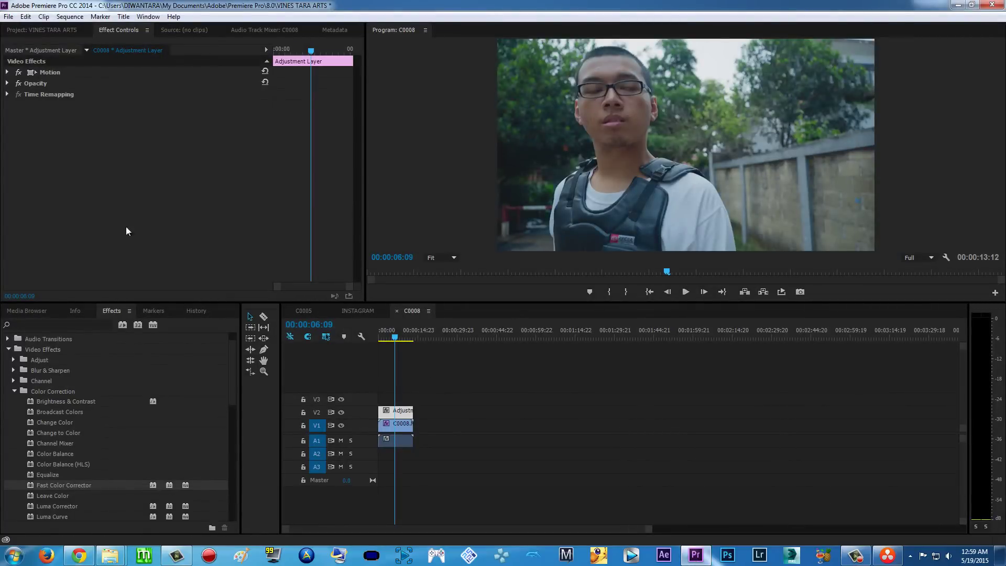
{"action": "left_click", "coordinate": [30, 30]}
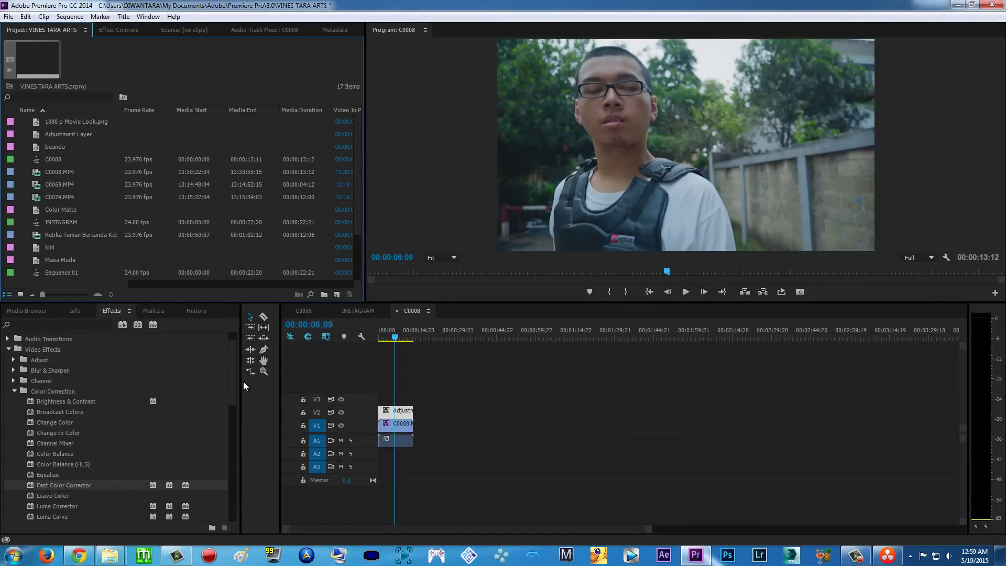
{"action": "left_click", "coordinate": [13, 391]}
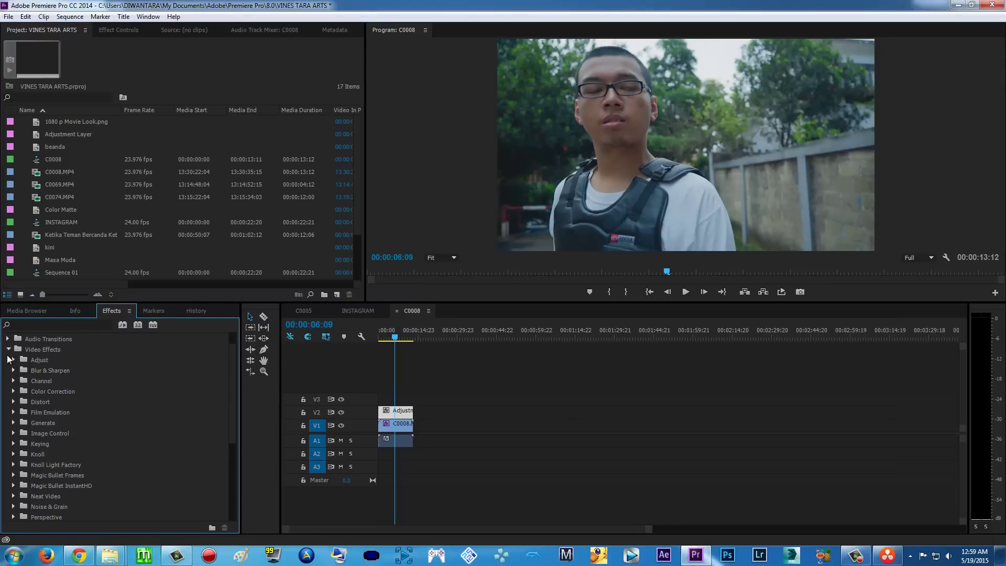
{"action": "left_click", "coordinate": [8, 350]}
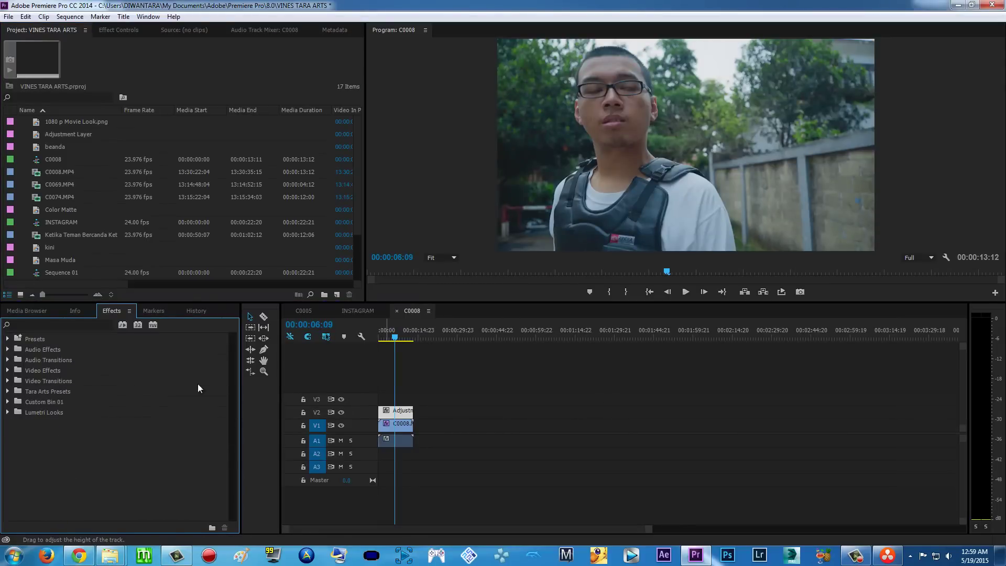
Apply the Cinematic 1 preset from Lumetri Looks to the C0008 clip on track V1
{"action": "left_click", "coordinate": [8, 413]}
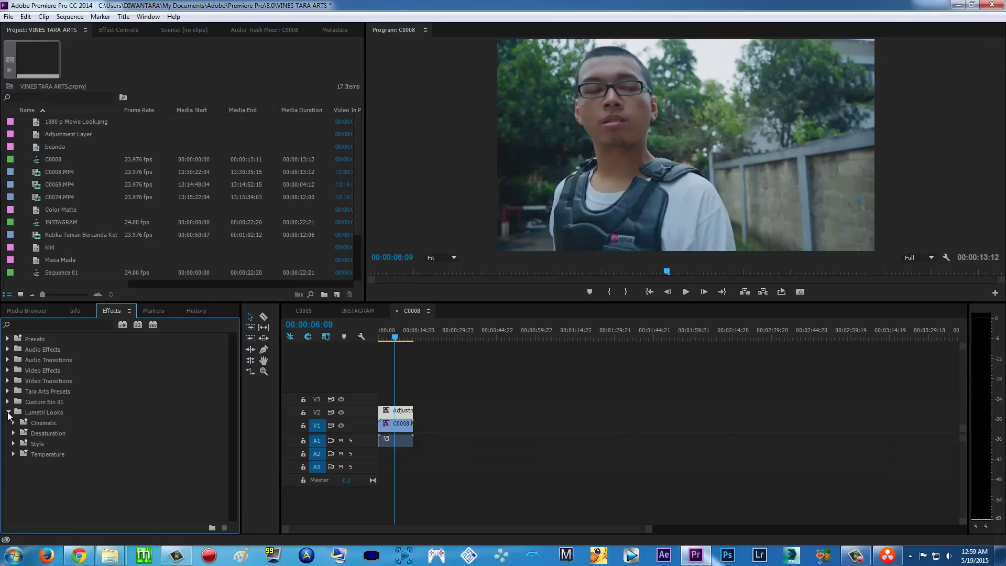
{"action": "left_click", "coordinate": [8, 413]}
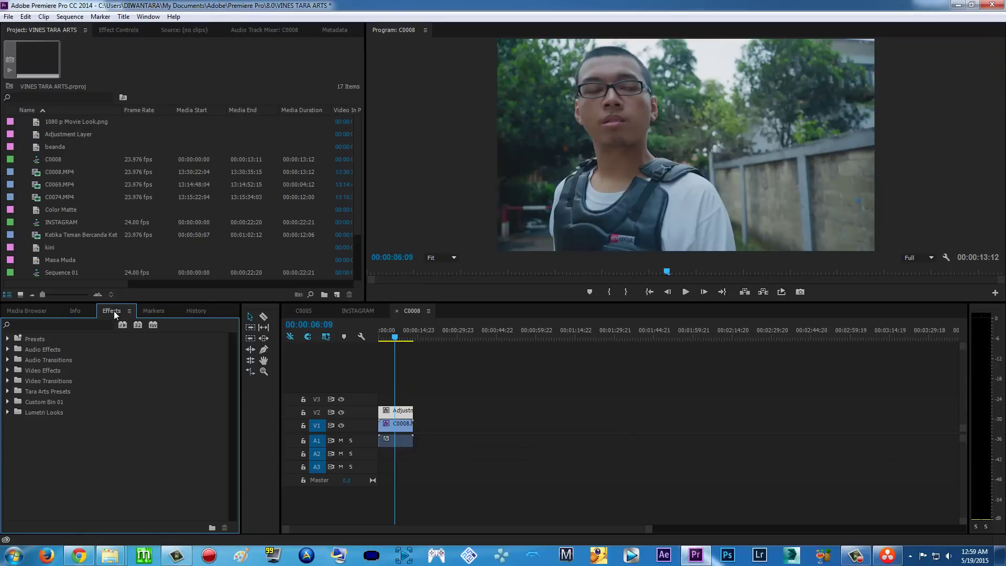
{"action": "left_click", "coordinate": [8, 413]}
{"action": "left_click", "coordinate": [13, 423]}
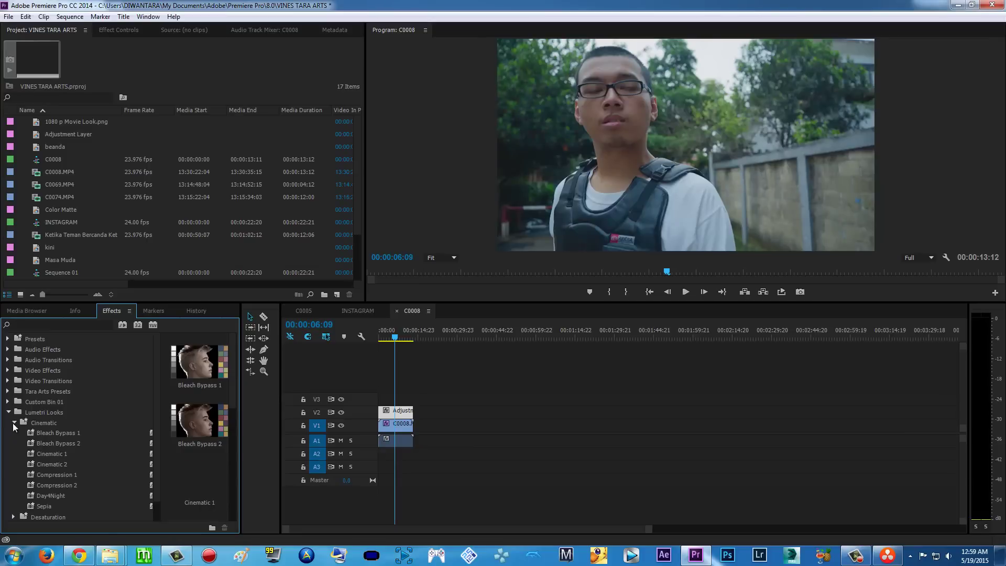
{"action": "left_click", "coordinate": [44, 446]}
{"action": "left_click_drag", "start_coordinate": [48, 457], "coordinate": [407, 436]}
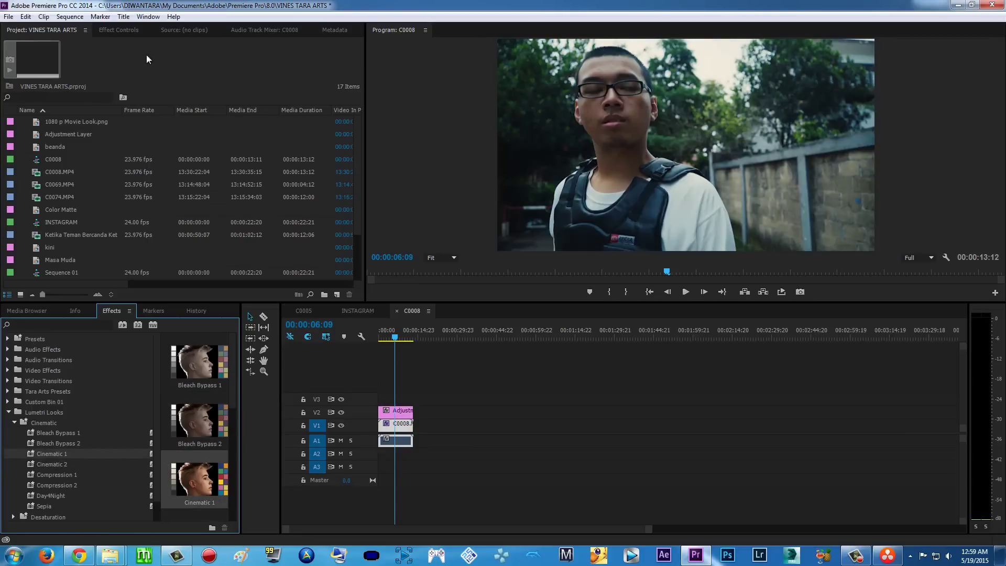
Disable the clip's HOLLYWOOD LOW CONTRAST Lumetri effect and load TARA ARTS MOVIE_1.C0008.cube into the Cinematic 1 Lumetri effect
{"action": "left_click", "coordinate": [118, 30]}
{"action": "left_click", "coordinate": [19, 128]}
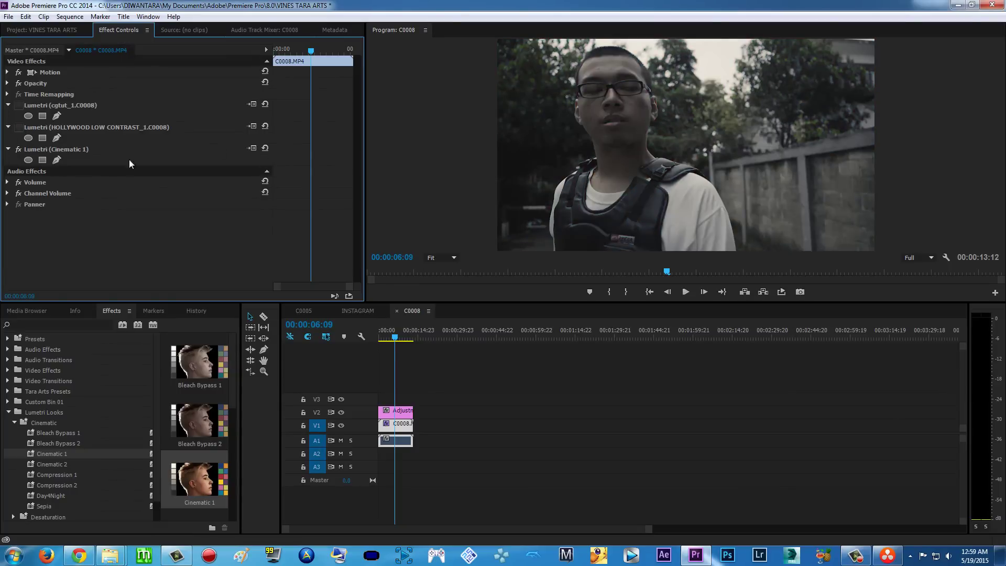
{"action": "left_click", "coordinate": [83, 151]}
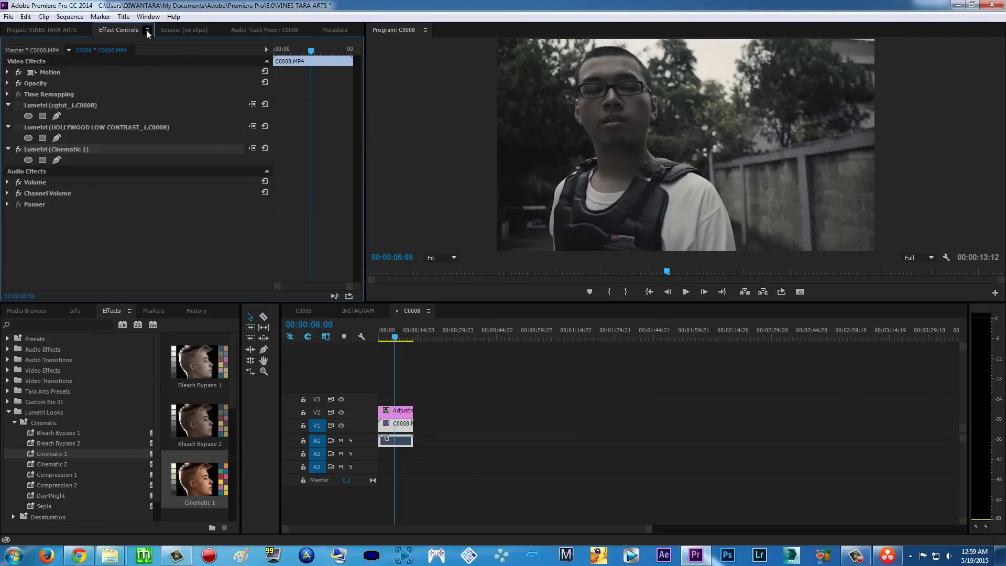
{"action": "left_click", "coordinate": [256, 150]}
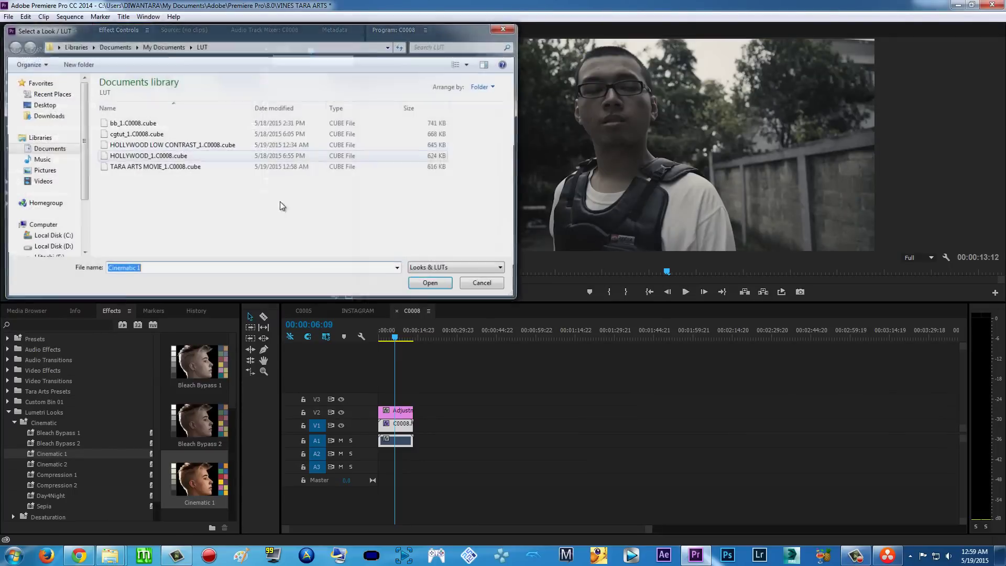
{"action": "left_click", "coordinate": [137, 169]}
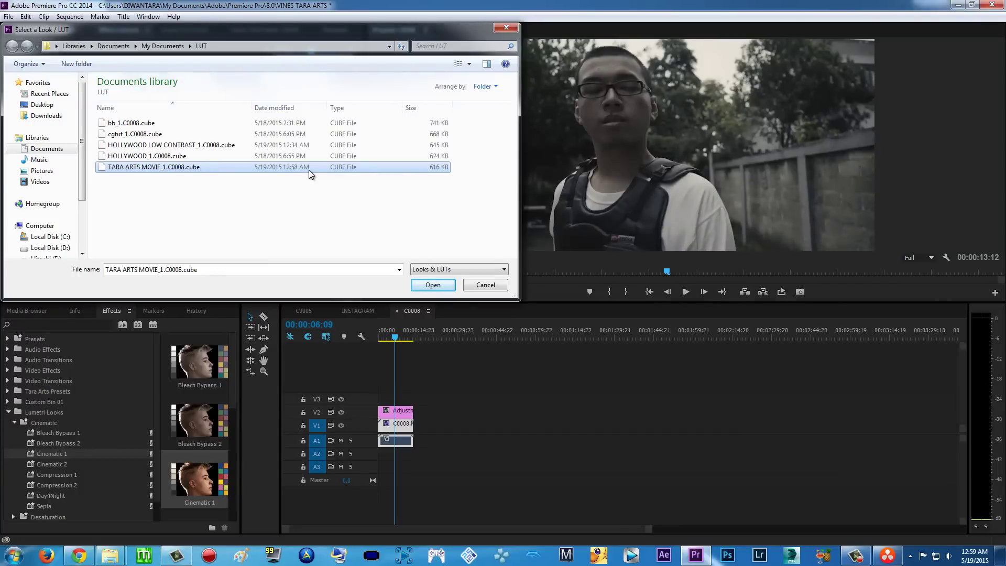
{"action": "double_click", "coordinate": [152, 165]}
Play the C0008 sequence from its start to preview the applied LUT
{"action": "left_click_drag", "start_coordinate": [395, 336], "coordinate": [380, 336]}
{"action": "left_click", "coordinate": [687, 292]}
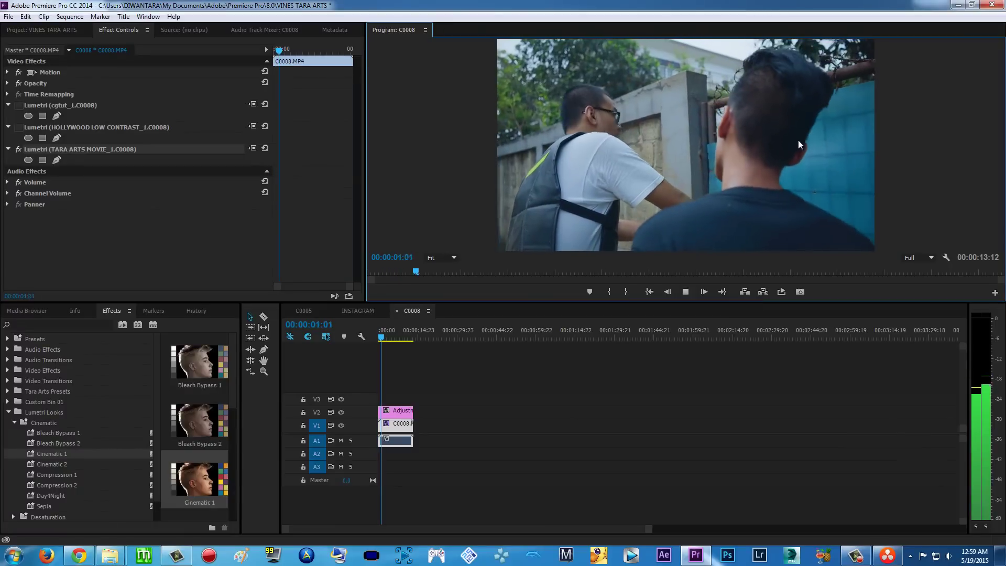
{"action": "left_click", "coordinate": [684, 294]}
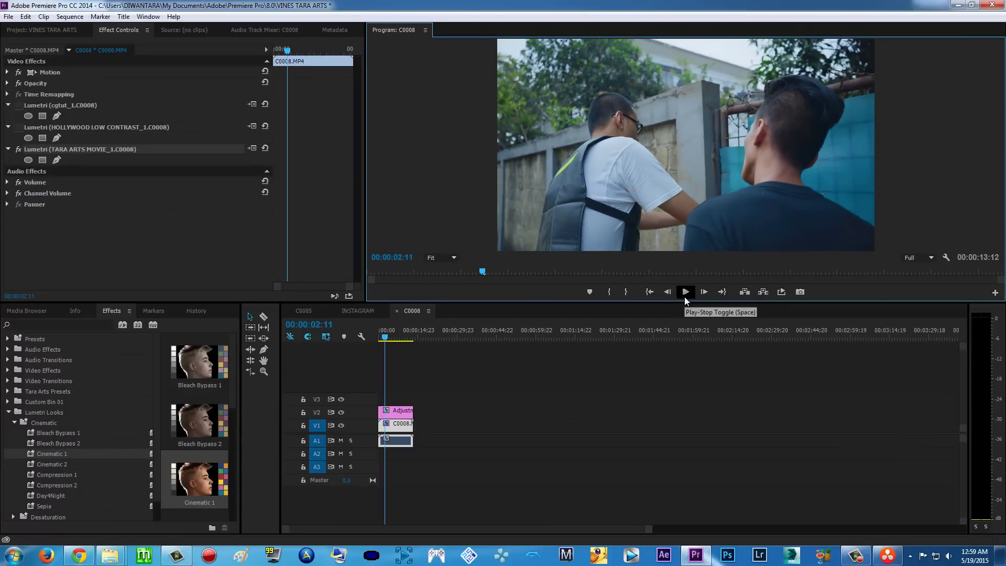
Collapse Lumetri Looks, look through the Video Effects plug-in folders and return the playhead to the start of the sequence
{"action": "left_click", "coordinate": [9, 413]}
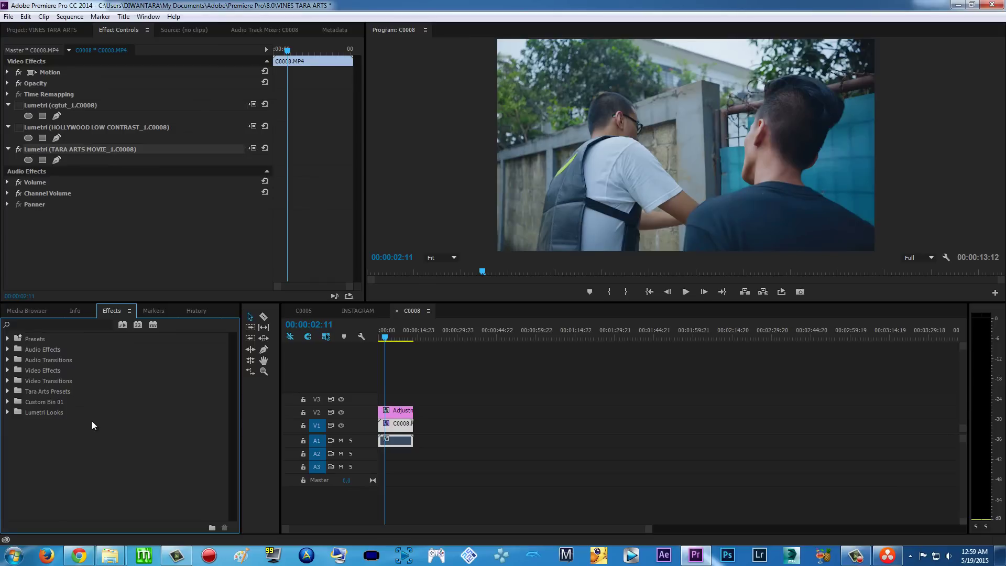
{"action": "left_click", "coordinate": [7, 371]}
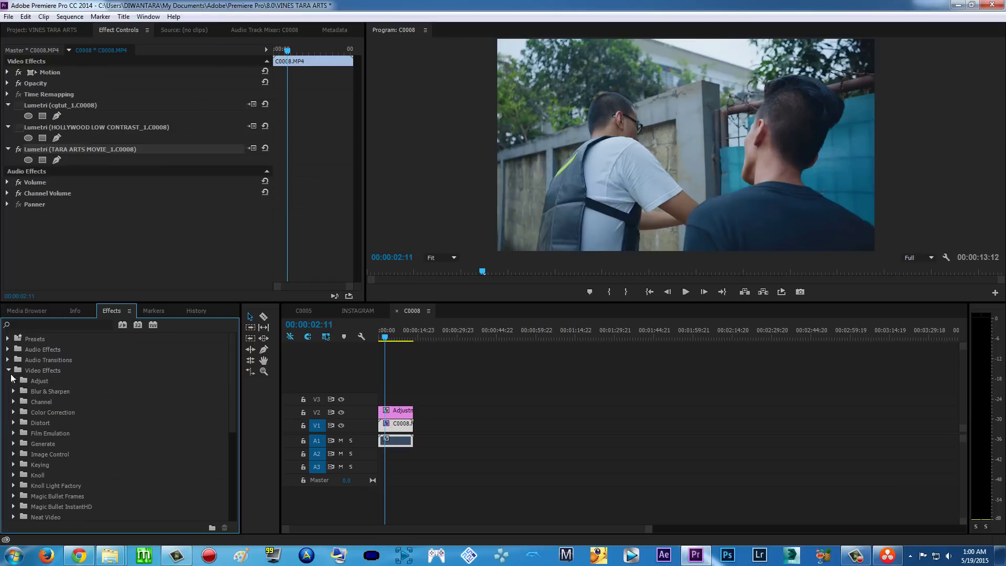
{"action": "scroll", "coordinate": [40, 408], "scroll_direction": "down", "scroll_amount": 1}
{"action": "scroll", "coordinate": [39, 407], "scroll_direction": "down", "scroll_amount": 4}
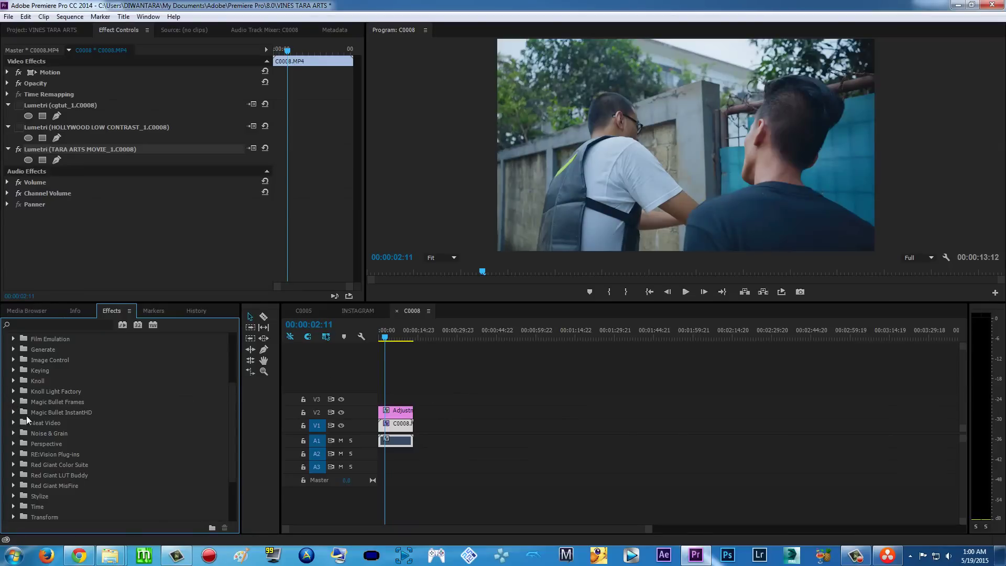
{"action": "scroll", "coordinate": [63, 382], "scroll_direction": "up", "scroll_amount": 1}
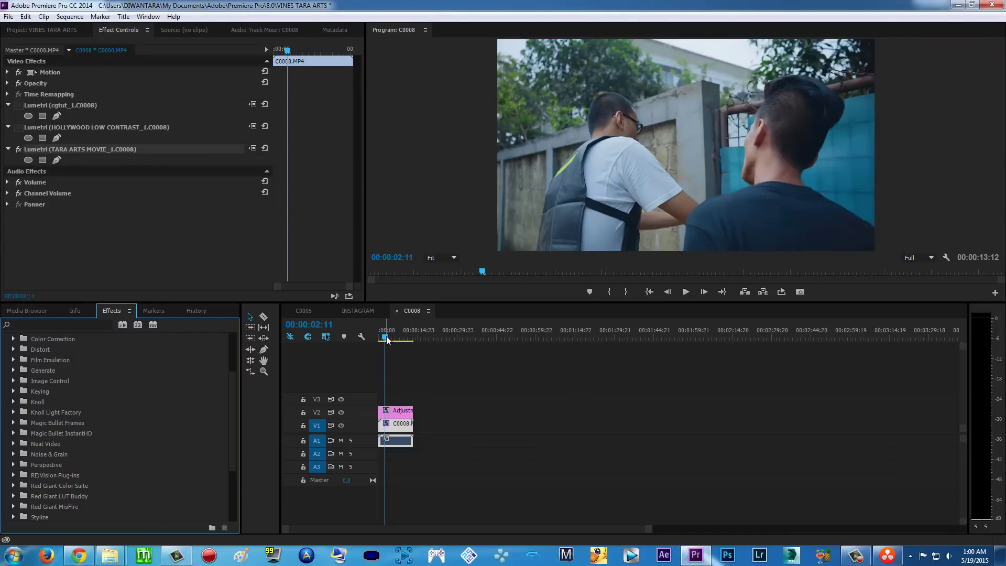
{"action": "left_click_drag", "start_coordinate": [387, 339], "coordinate": [376, 339]}
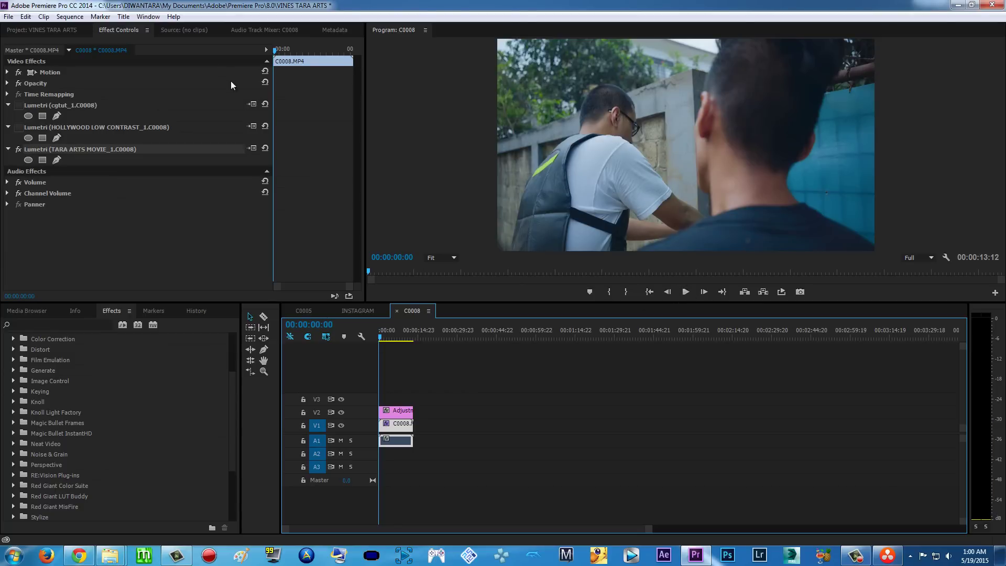
{"action": "left_click", "coordinate": [100, 17]}
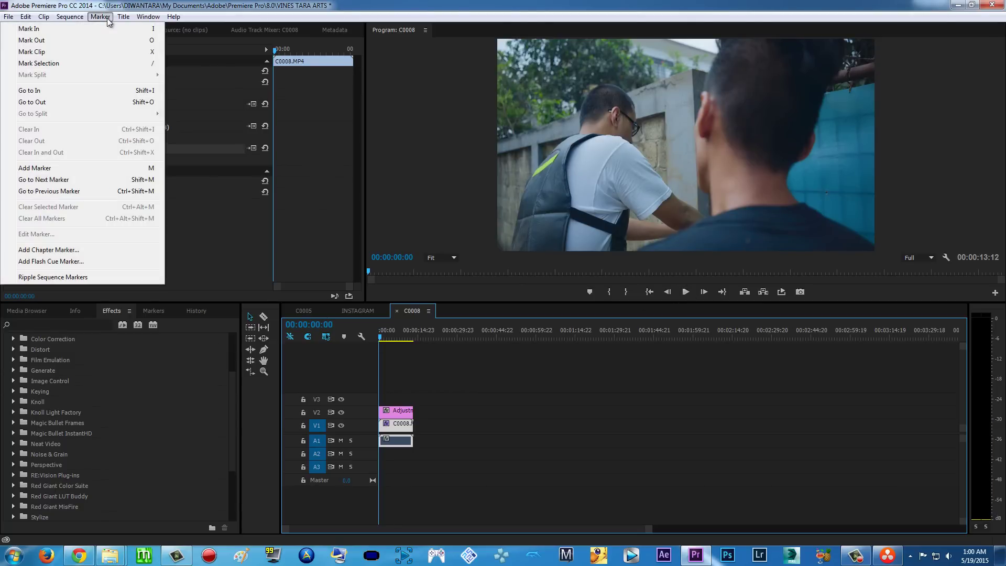
{"action": "mouse_move", "coordinate": [82, 20]}
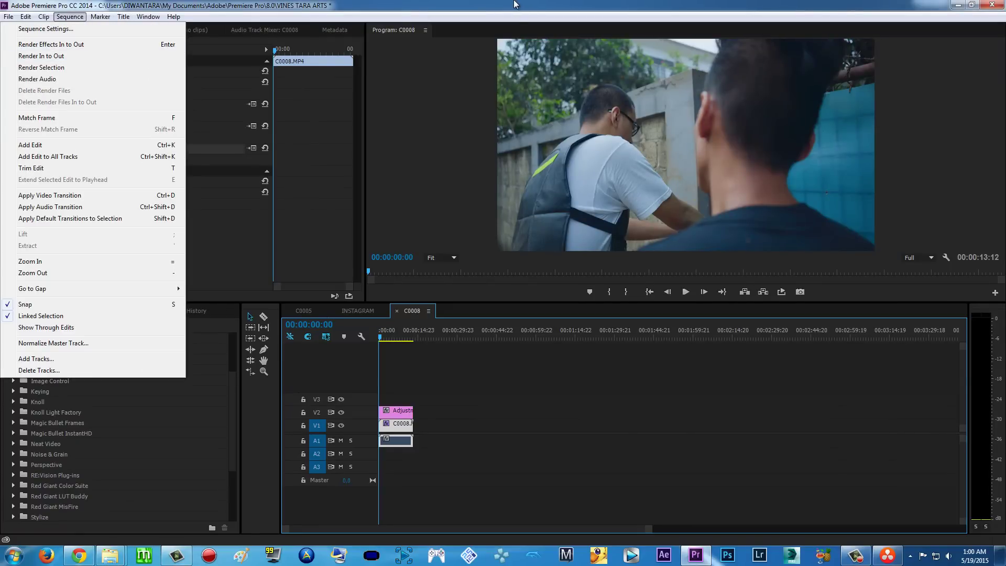
{"action": "left_click", "coordinate": [389, 338]}
Play the C0008 sequence from its start to review the LUT look, then park the playhead at 00:00:03:00
{"action": "key", "text": "Home"}
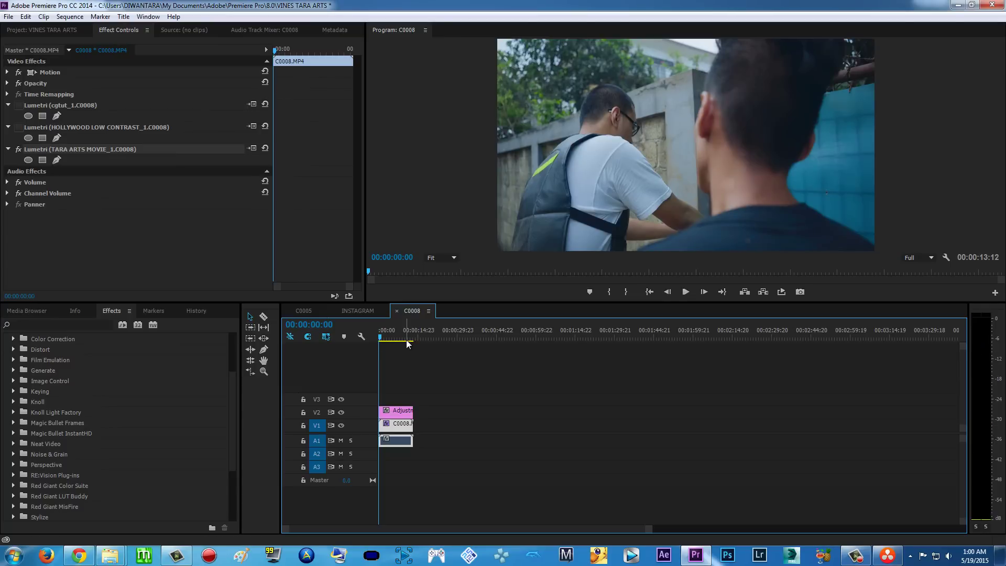
{"action": "left_click", "coordinate": [687, 292]}
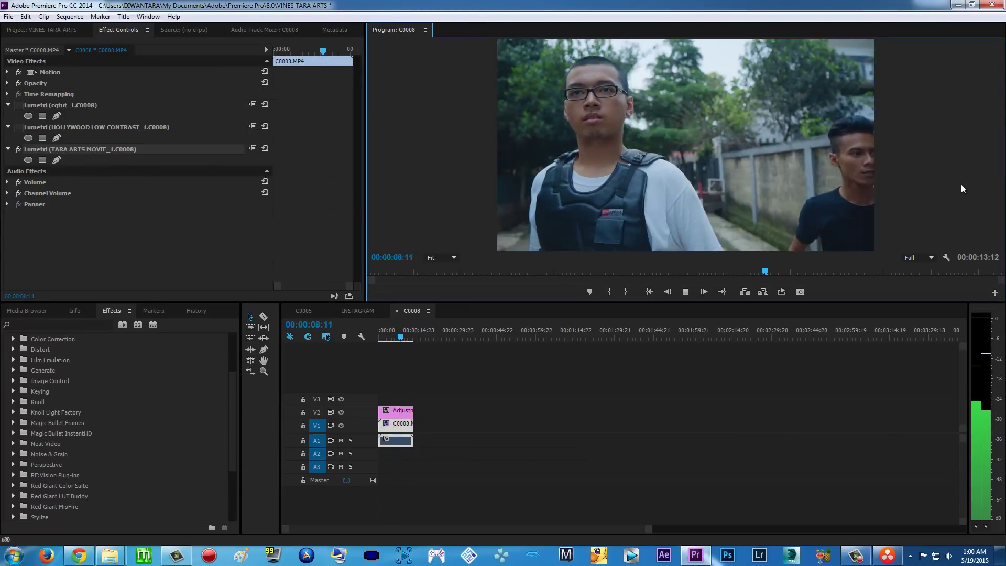
{"action": "left_click", "coordinate": [387, 338]}
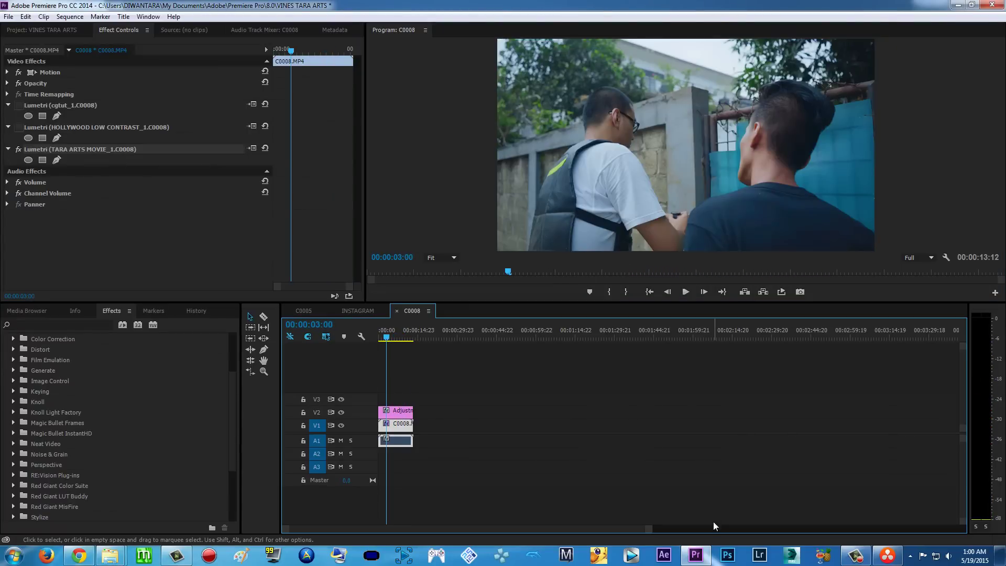
Switch to DaVinci Resolve and play the graded clip of Timeline 1 in the enlarged viewer
{"action": "left_click", "coordinate": [887, 559]}
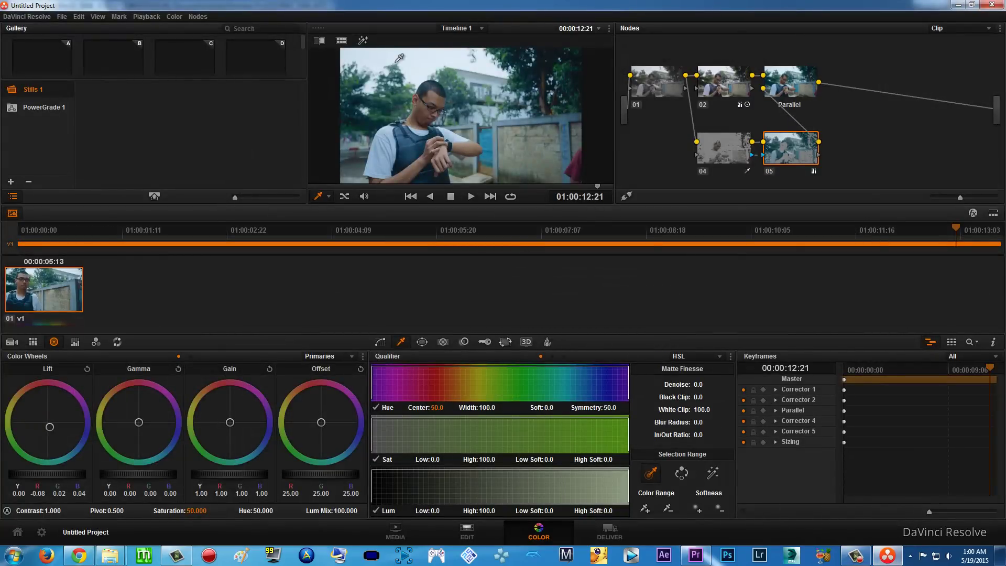
{"action": "key", "text": "alt+f"}
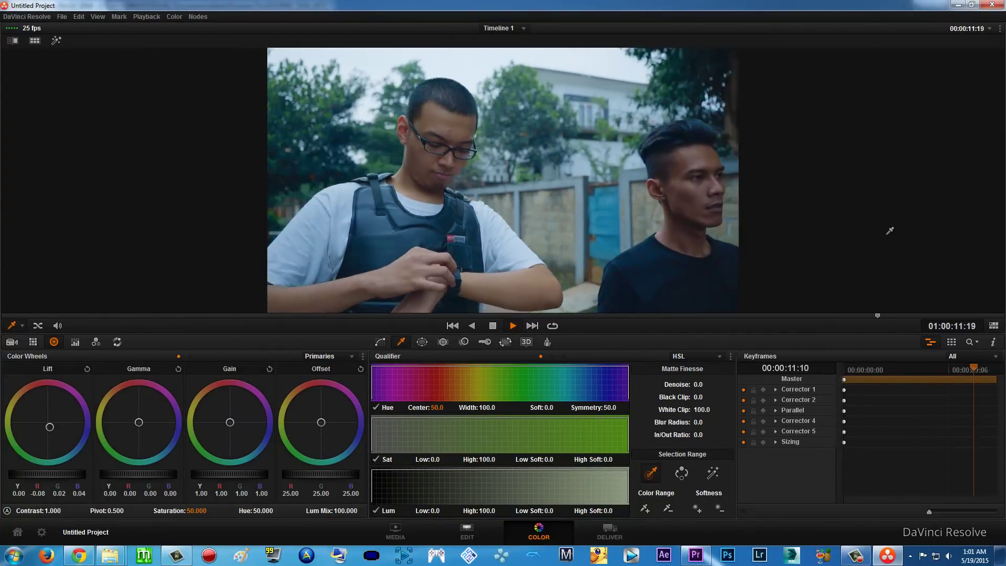
Switch to Chrome and skim through the YouTube video SHORT MOVIE : TOO LOUD to examine its color grading in several scenes
{"action": "left_click", "coordinate": [85, 547]}
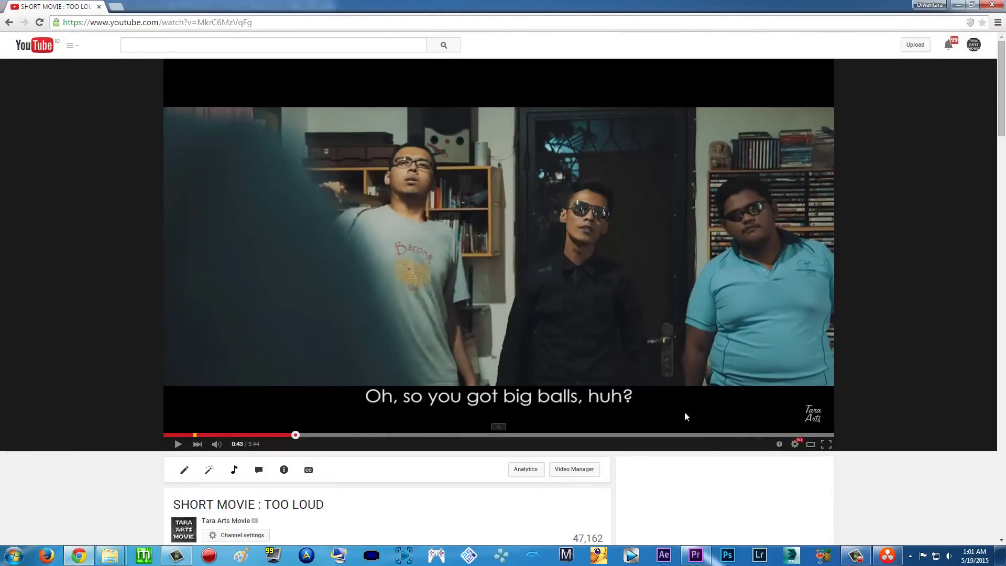
{"action": "left_click", "coordinate": [706, 436]}
{"action": "left_click", "coordinate": [651, 436]}
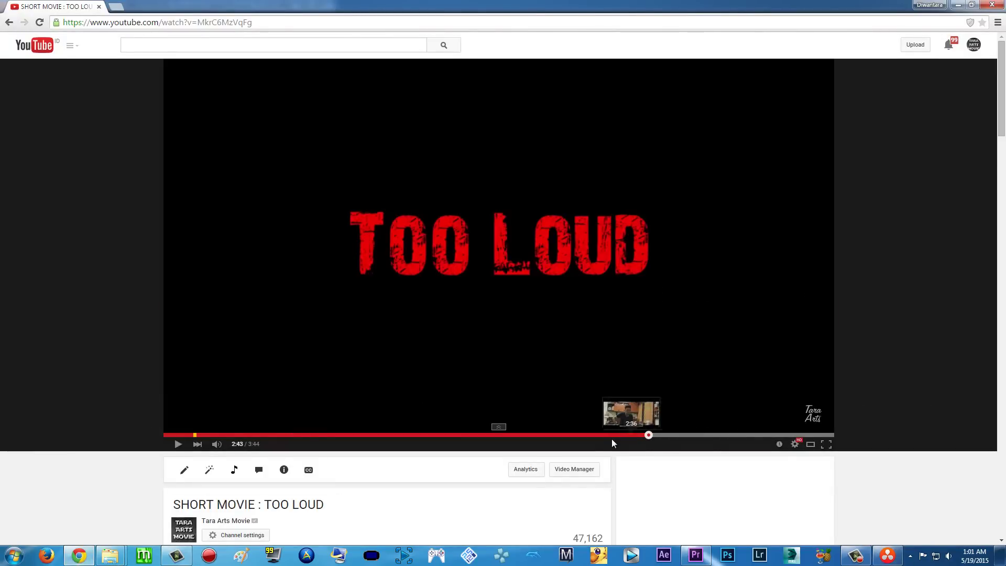
{"action": "left_click", "coordinate": [588, 435]}
{"action": "left_click", "coordinate": [609, 435]}
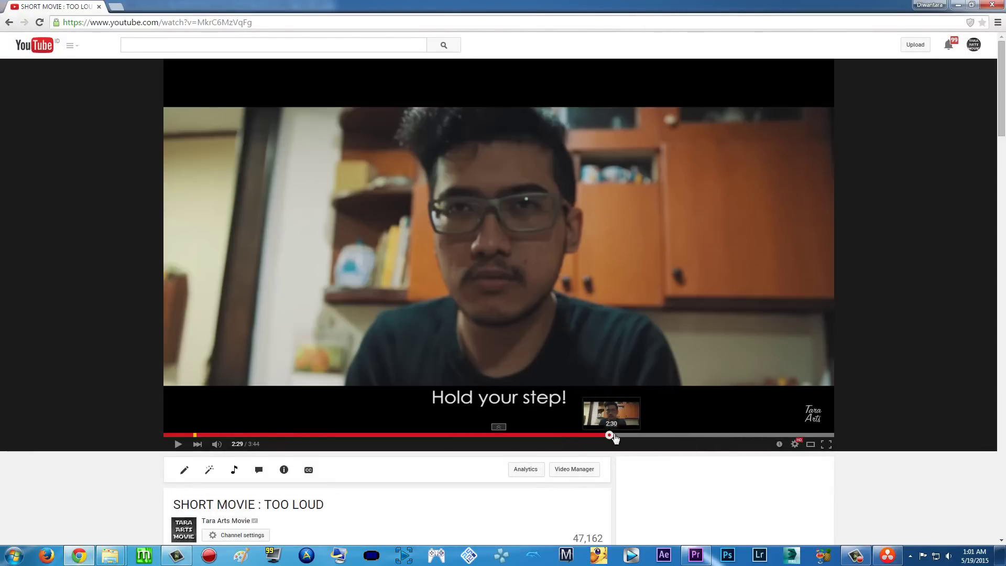
{"action": "left_click", "coordinate": [624, 435]}
{"action": "left_click", "coordinate": [639, 435]}
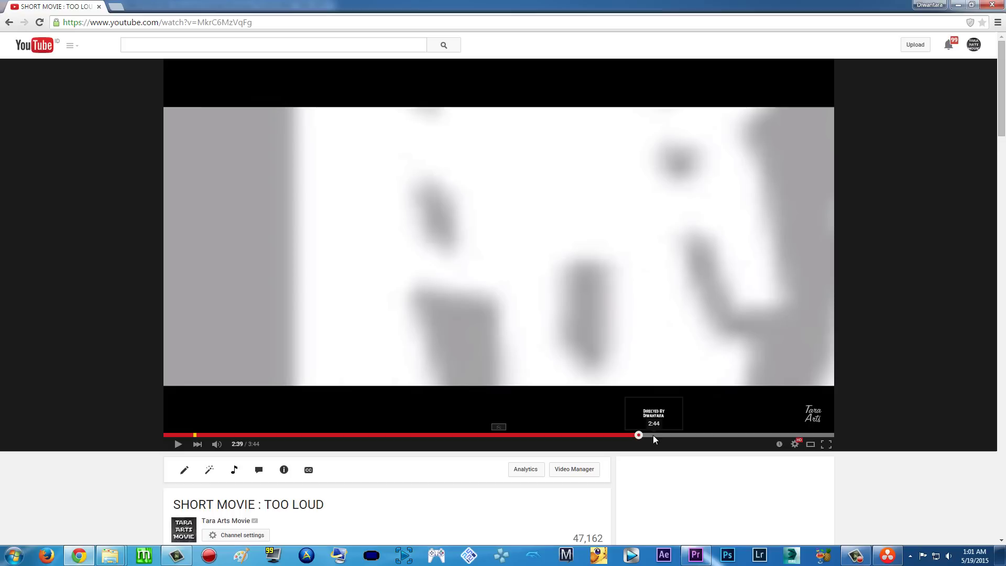
{"action": "left_click", "coordinate": [633, 435]}
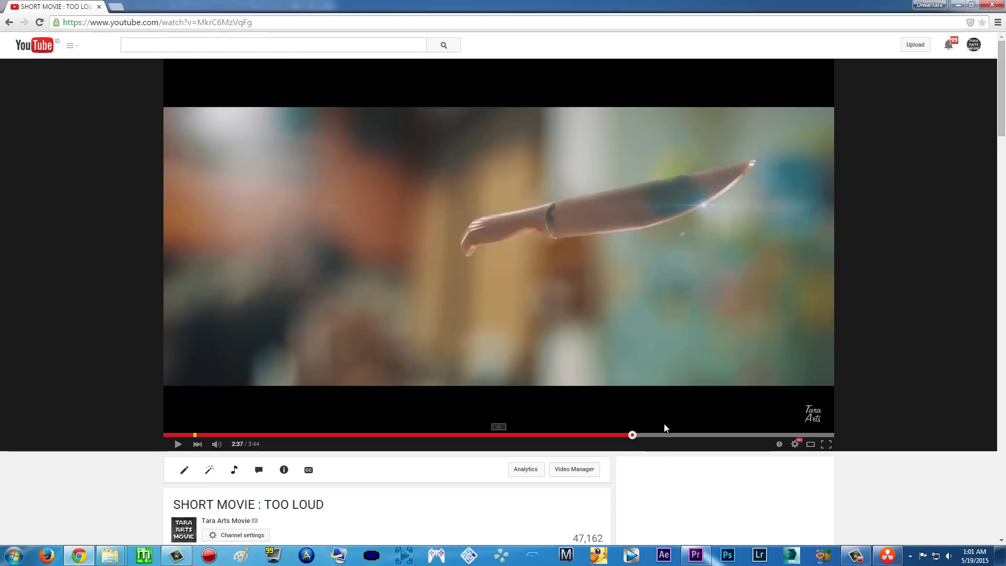
{"action": "left_click_drag", "start_coordinate": [673, 435], "coordinate": [305, 436]}
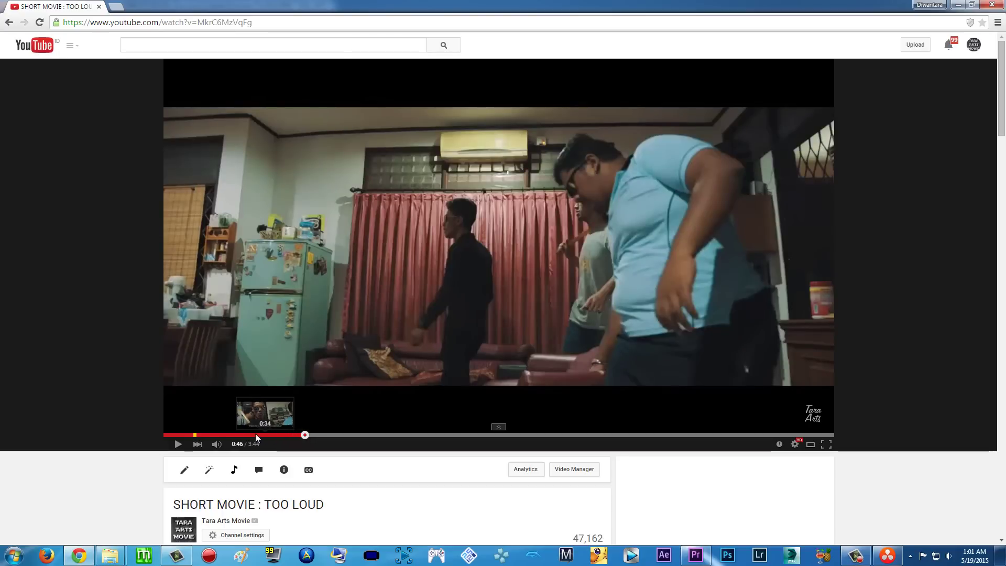
{"action": "left_click", "coordinate": [240, 434]}
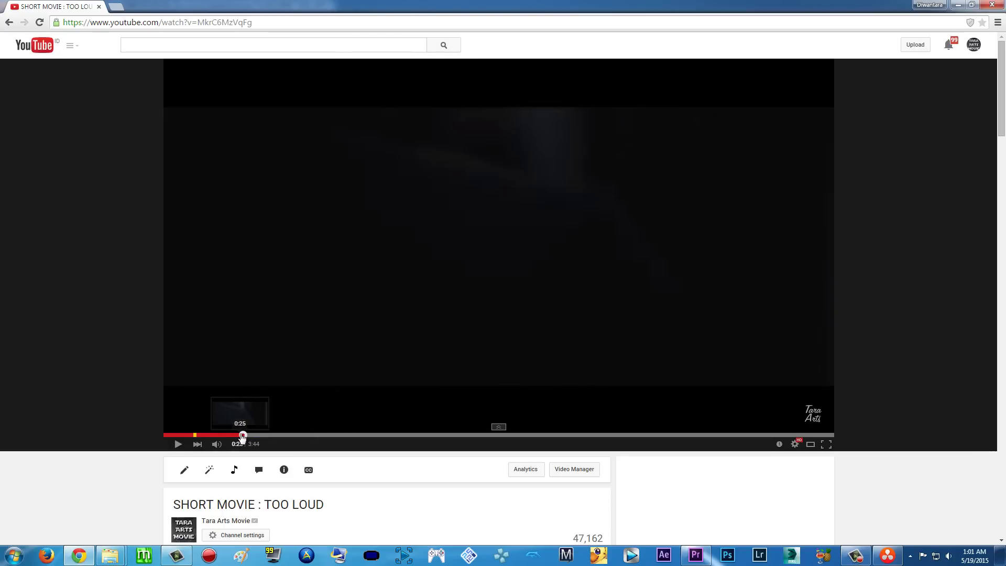
{"action": "left_click", "coordinate": [285, 434]}
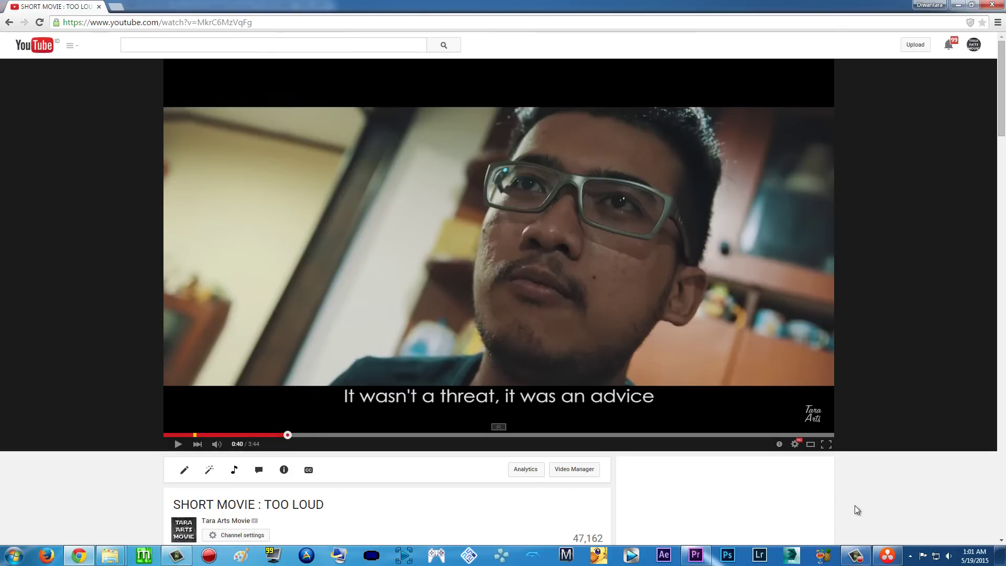
Switch back to DaVinci Resolve and watch the graded clip play in the enlarged viewer
{"action": "left_click", "coordinate": [897, 560]}
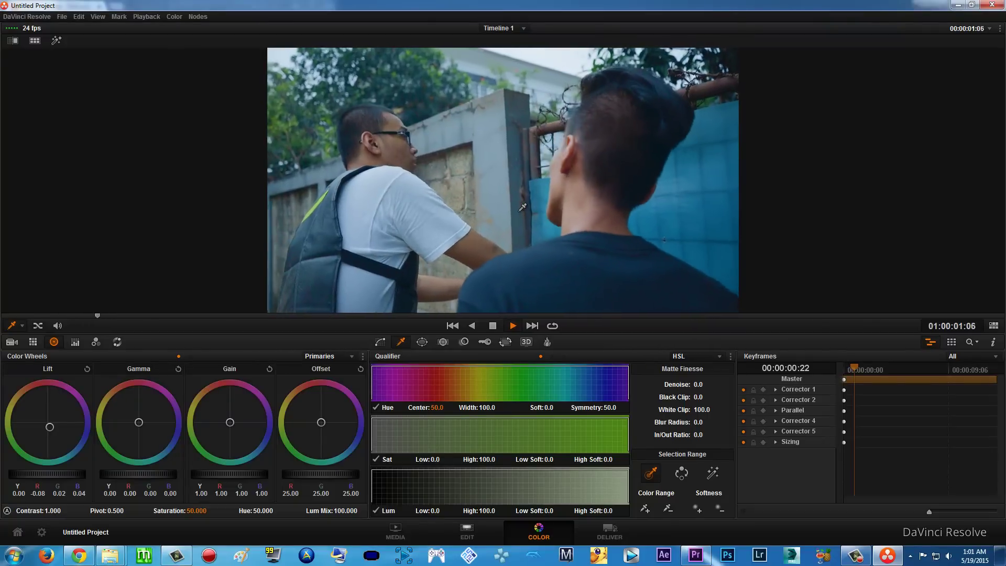
{"action": "mouse_move", "coordinate": [921, 518]}
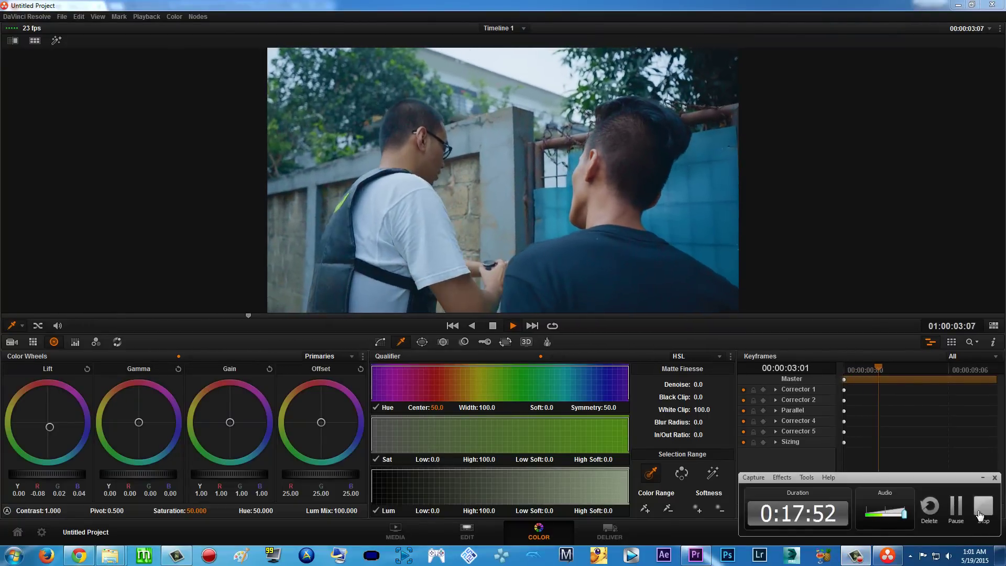